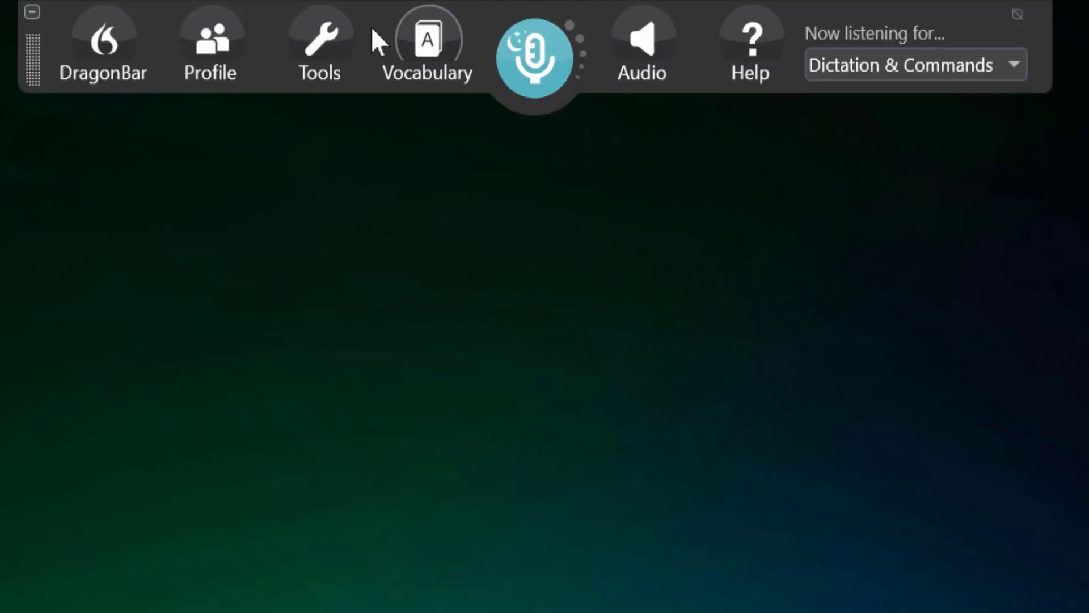
Open Dragon Options, leave both Require 'Click' boxes off, and go to the Miscellaneous page.
{"action": "left_click", "coordinate": [435, 20]}
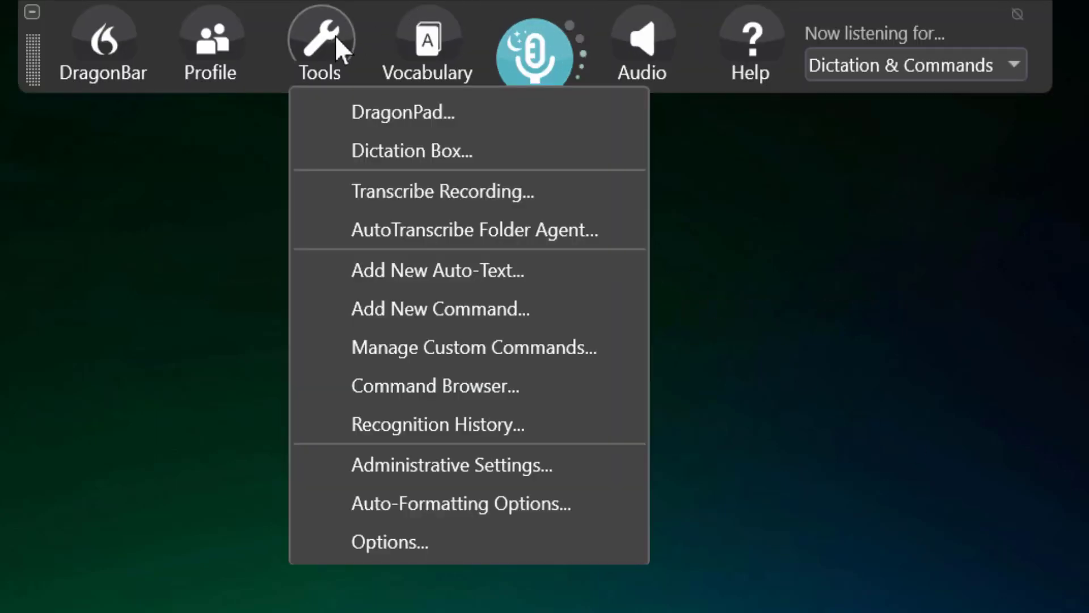
{"action": "key", "text": "Down"}
{"action": "key", "text": "Down"}
{"action": "key", "text": "Down"}
{"action": "key", "text": "Down"}
{"action": "key", "text": "Down"}
{"action": "key", "text": "Down"}
{"action": "key", "text": "Down"}
{"action": "key", "text": "Down"}
{"action": "key", "text": "Down"}
{"action": "key", "text": "Down"}
{"action": "key", "text": "Down"}
{"action": "key", "text": "Down"}
{"action": "key", "text": "Return"}
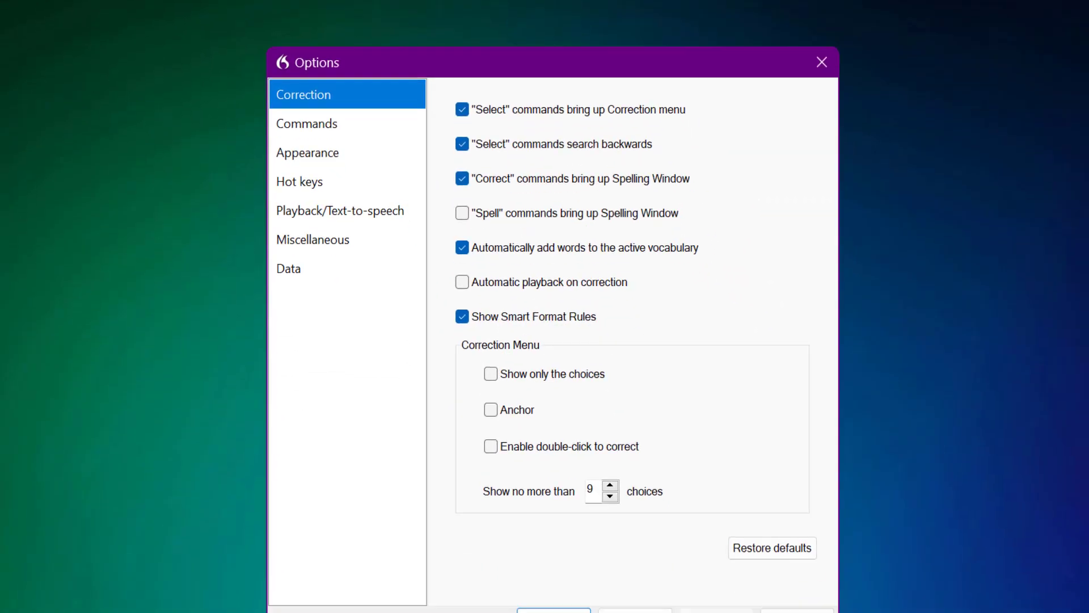
{"action": "left_click", "coordinate": [331, 134]}
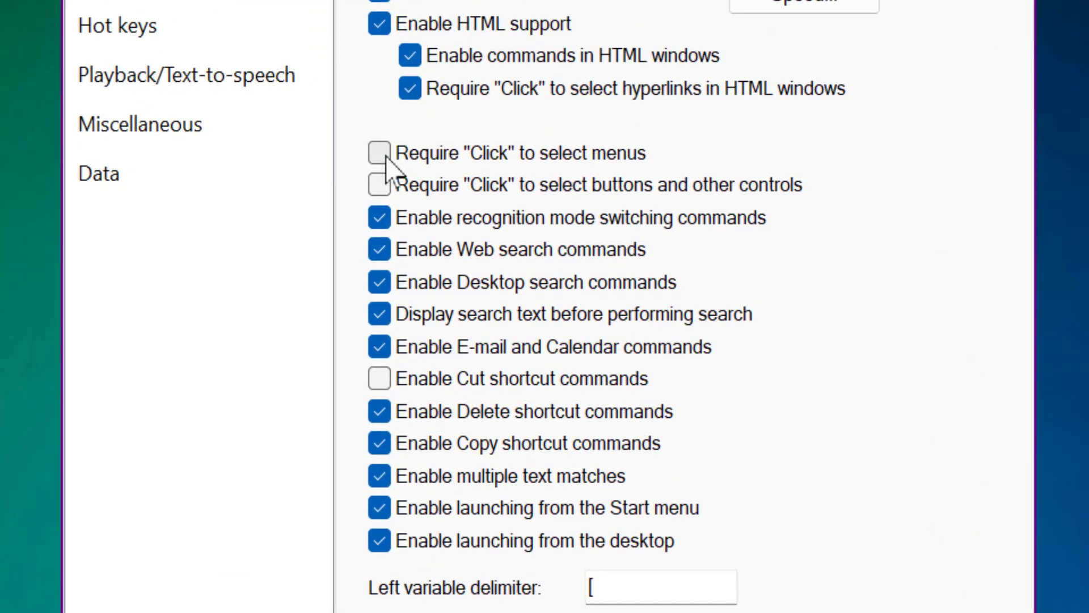
{"action": "left_click", "coordinate": [430, 200]}
{"action": "left_click", "coordinate": [385, 159]}
{"action": "left_click", "coordinate": [382, 188]}
{"action": "left_click", "coordinate": [383, 191]}
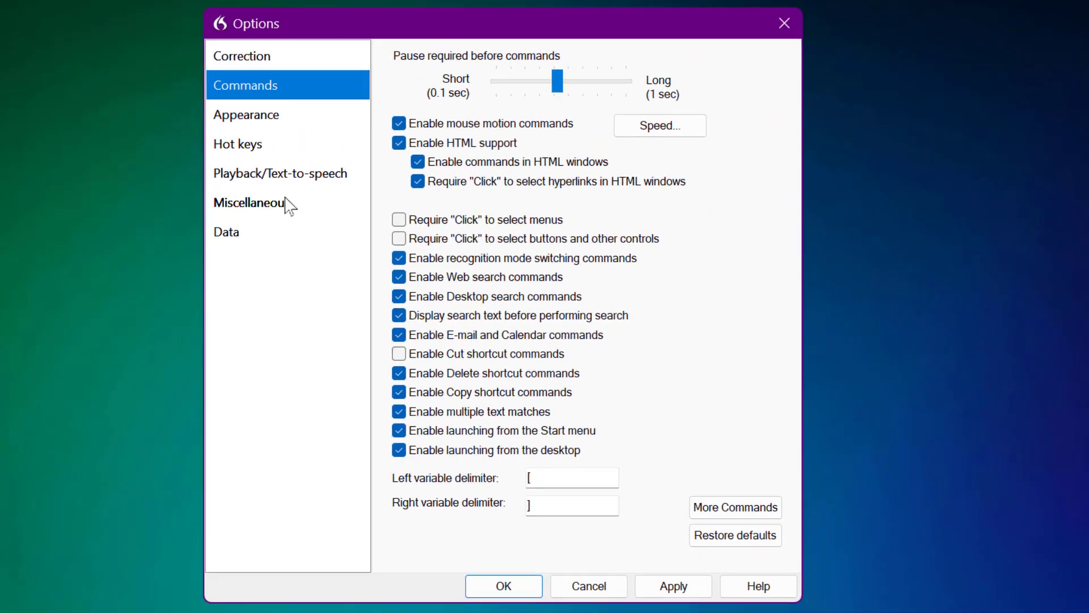
{"action": "left_click", "coordinate": [203, 122]}
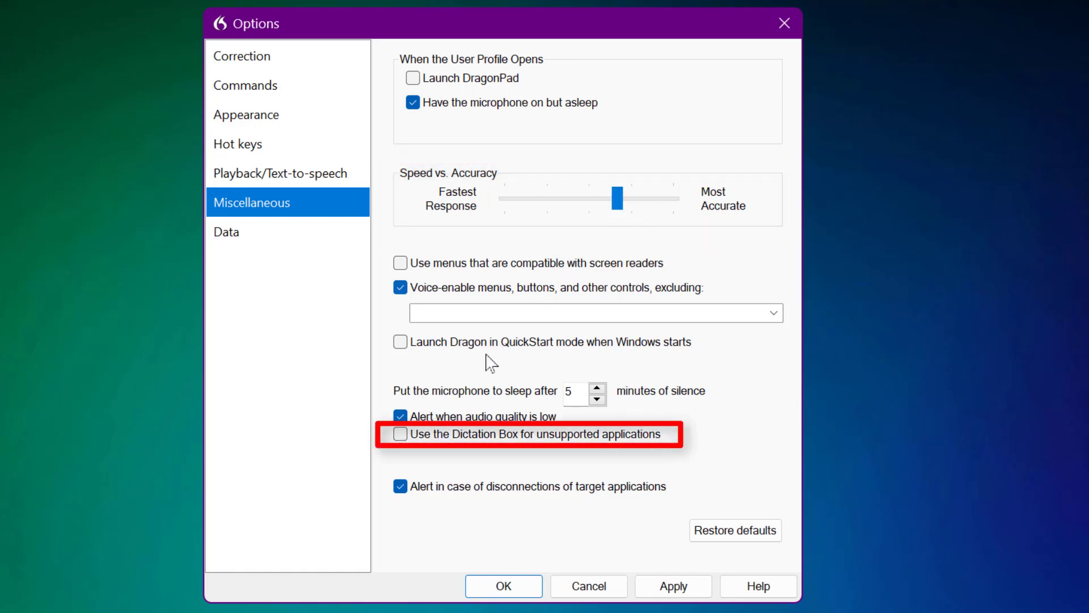
{"action": "left_click", "coordinate": [403, 438]}
{"action": "left_click", "coordinate": [403, 439]}
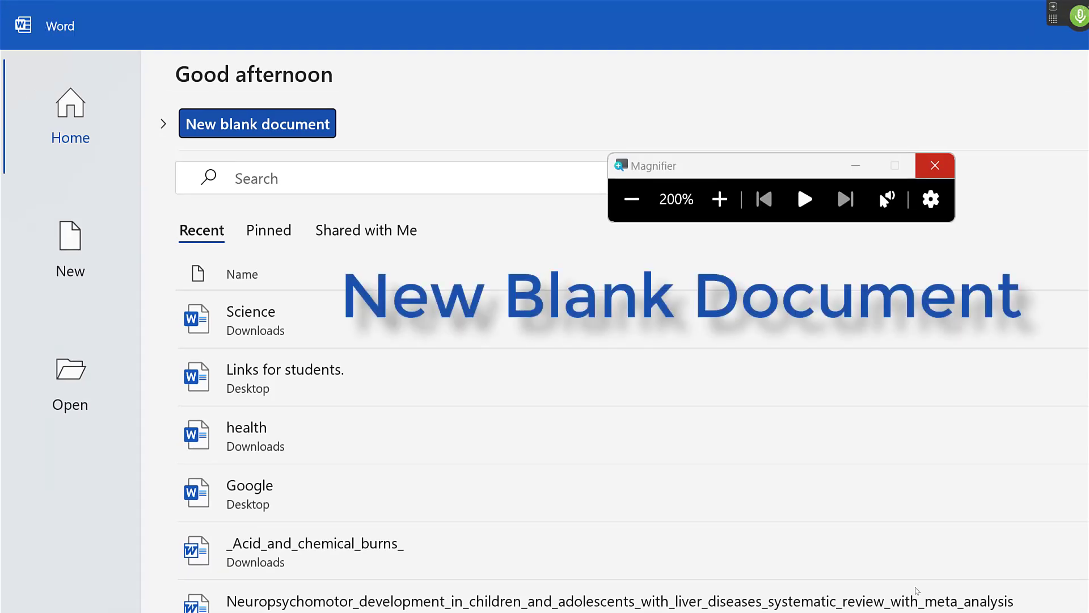
Create blank Document1 and raise Magnifier's enlargement to 300% before returning to Word.
{"action": "key", "text": "Return"}
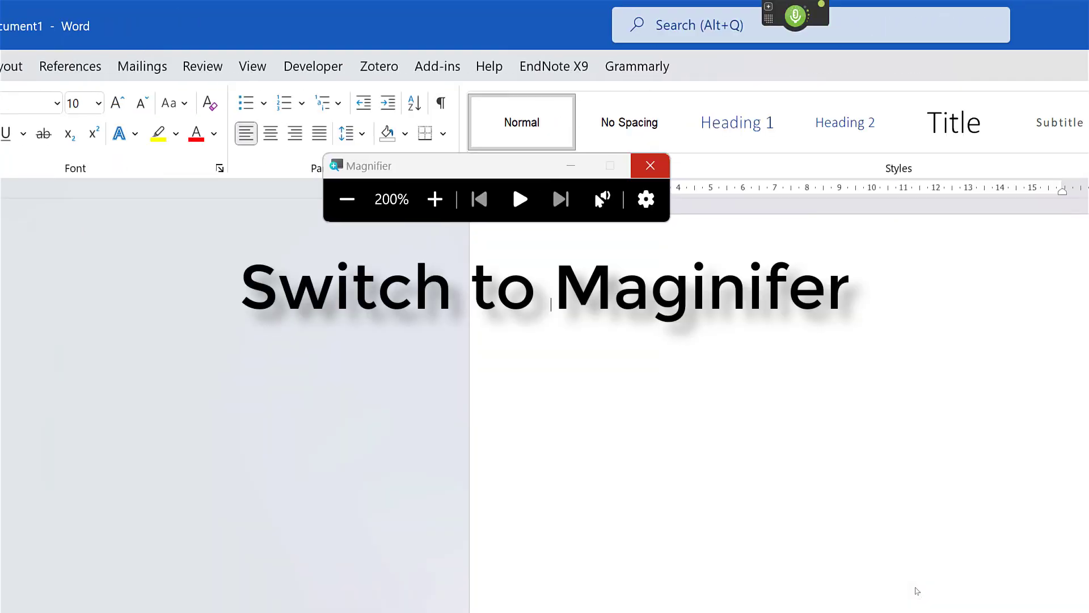
{"action": "key", "text": "alt+Tab"}
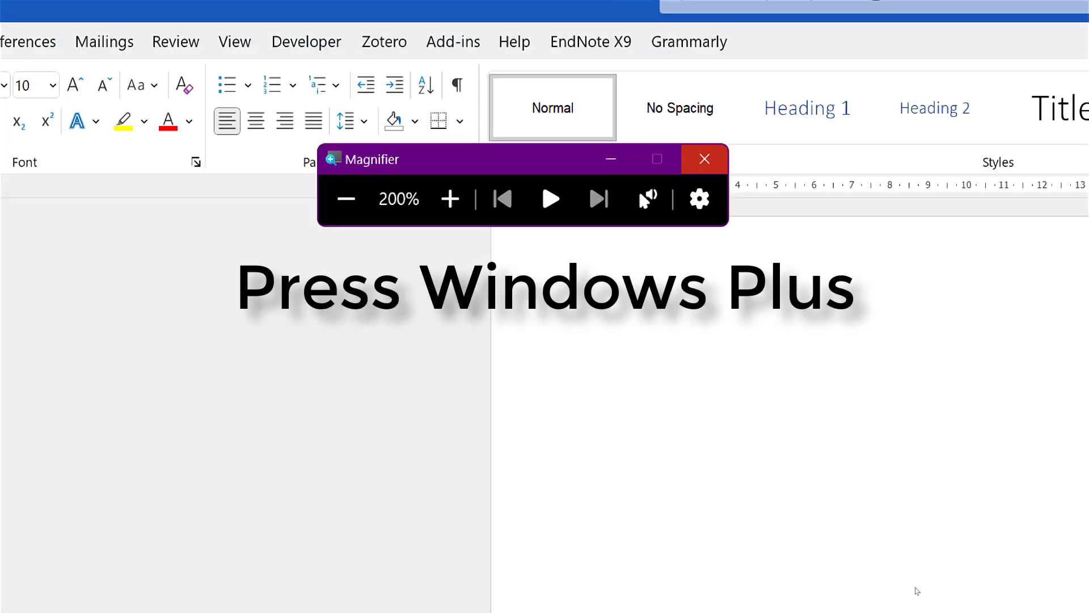
{"action": "key", "text": "super+plus"}
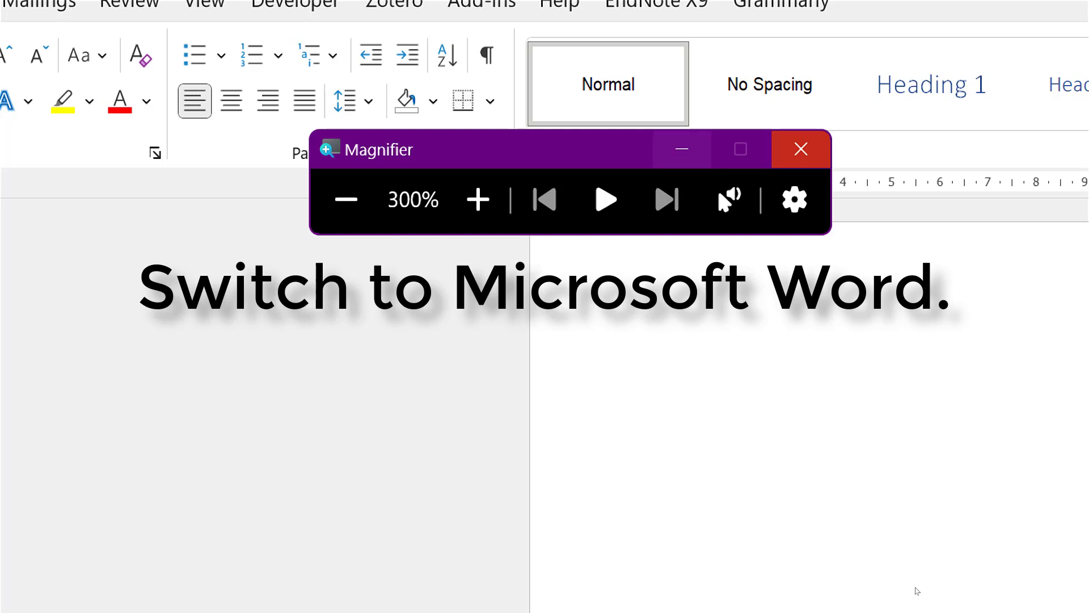
{"action": "key", "text": "alt+Tab"}
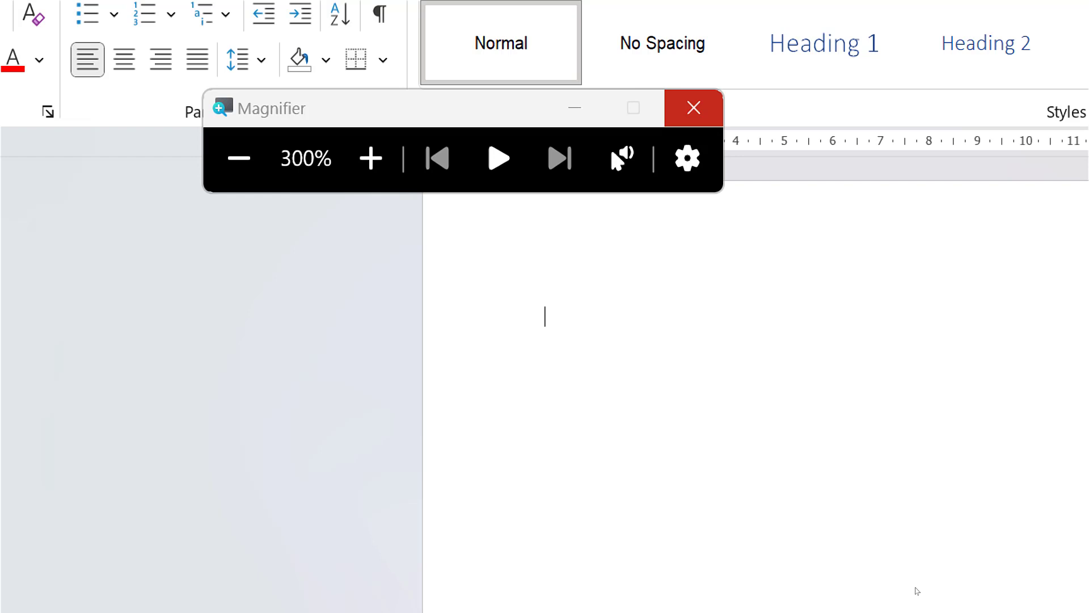
Insert the dictated sentence 'I am now ready to start my ESSAY on Sociology' and end it with a period.
{"action": "type", "text": "I am now ready to start my essay on sociology"}
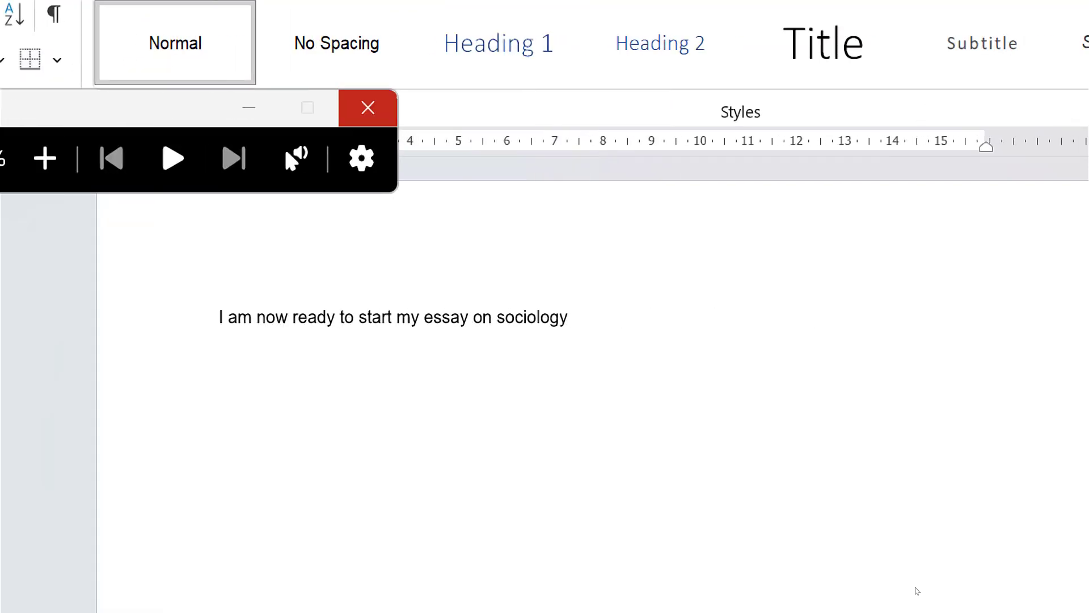
{"action": "type", "text": "."}
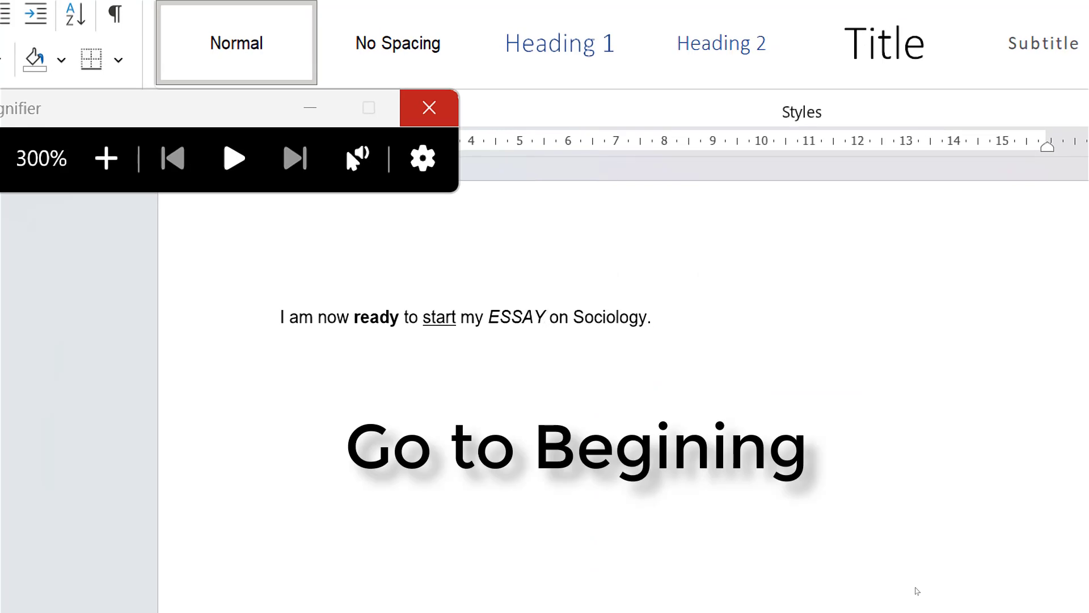
Select the whole sentence line and wrap it in quotation marks as plain text.
{"action": "key", "text": "Home"}
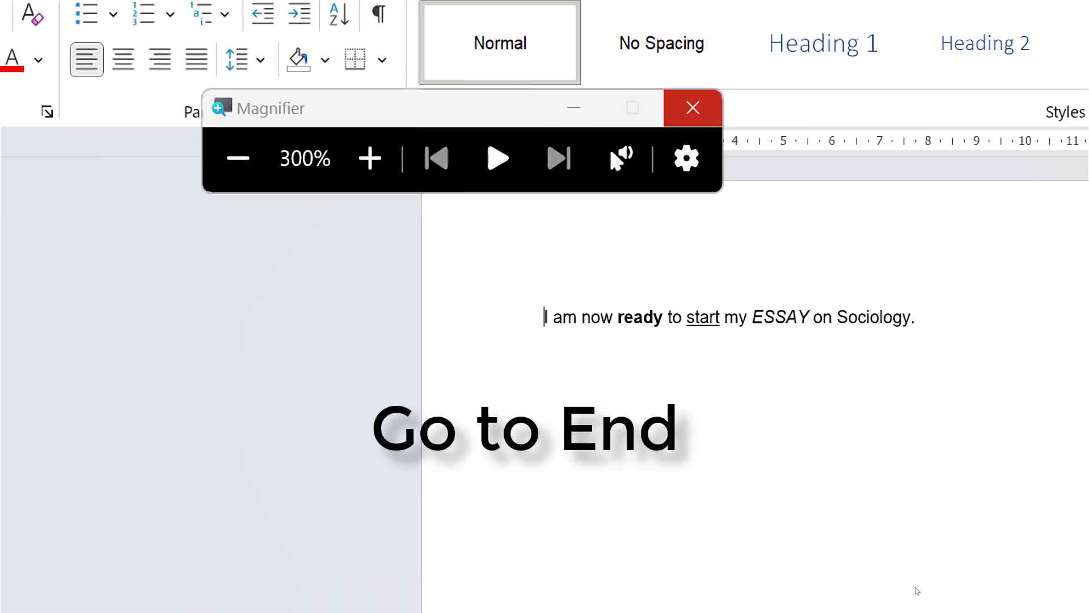
{"action": "key", "text": "End"}
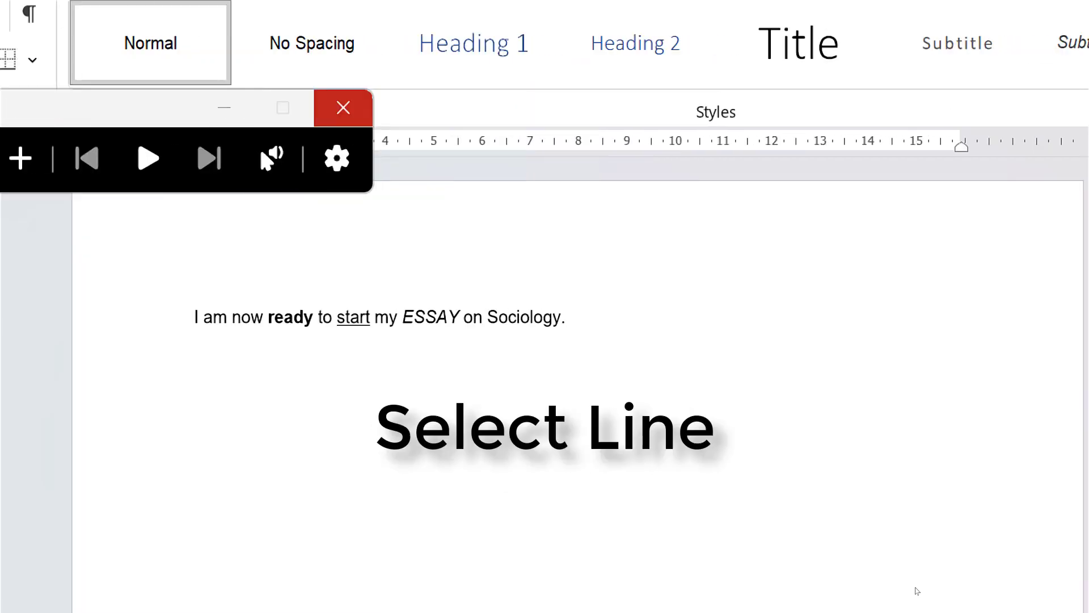
{"action": "key", "text": "shift+Home"}
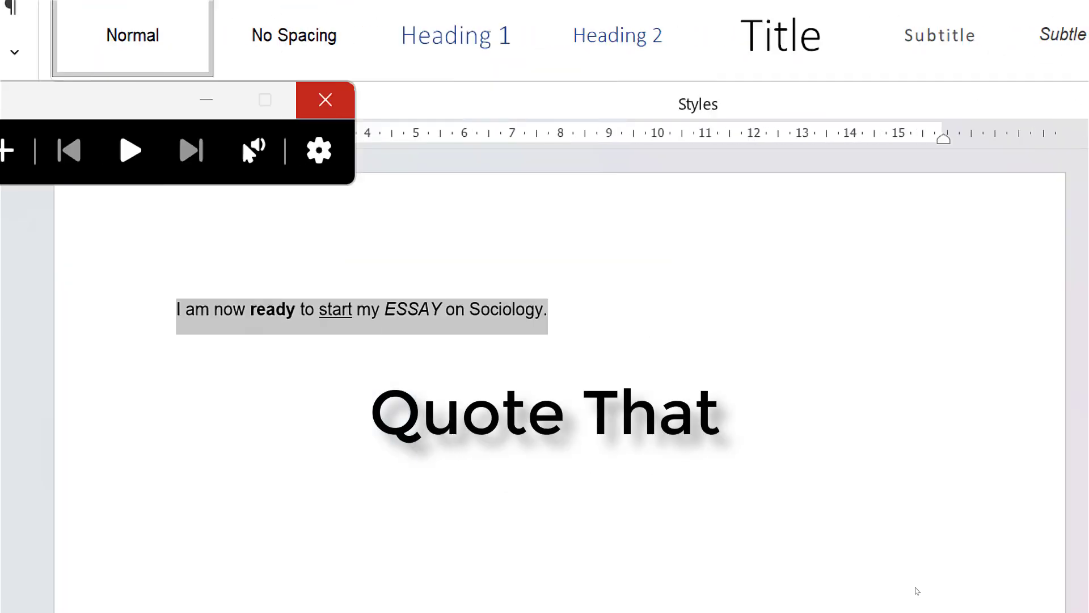
{"action": "key", "text": "ctrl+shift+q"}
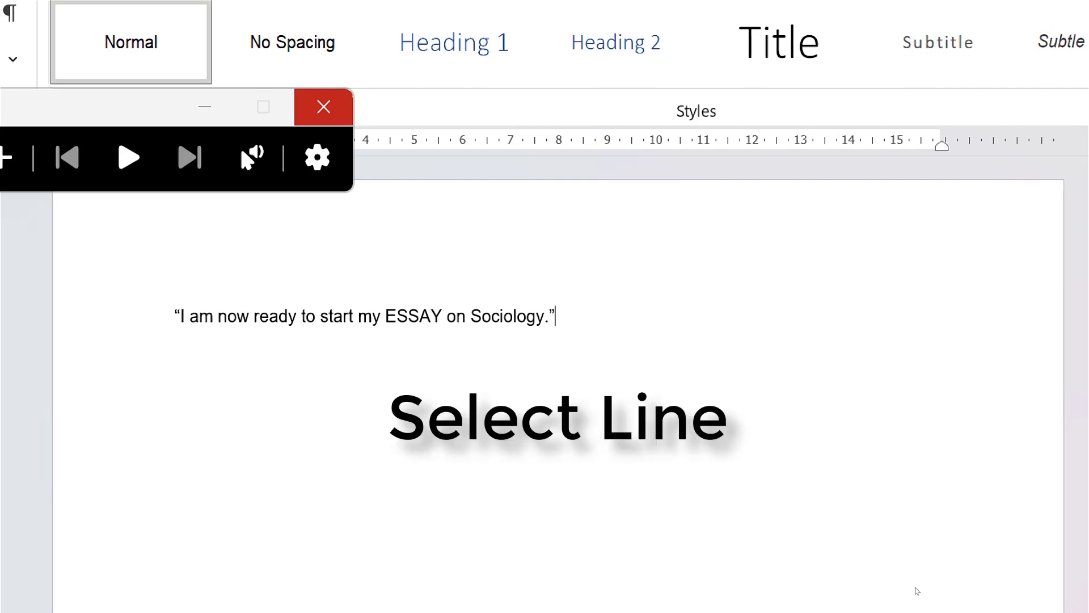
{"action": "key", "text": "shift+Home"}
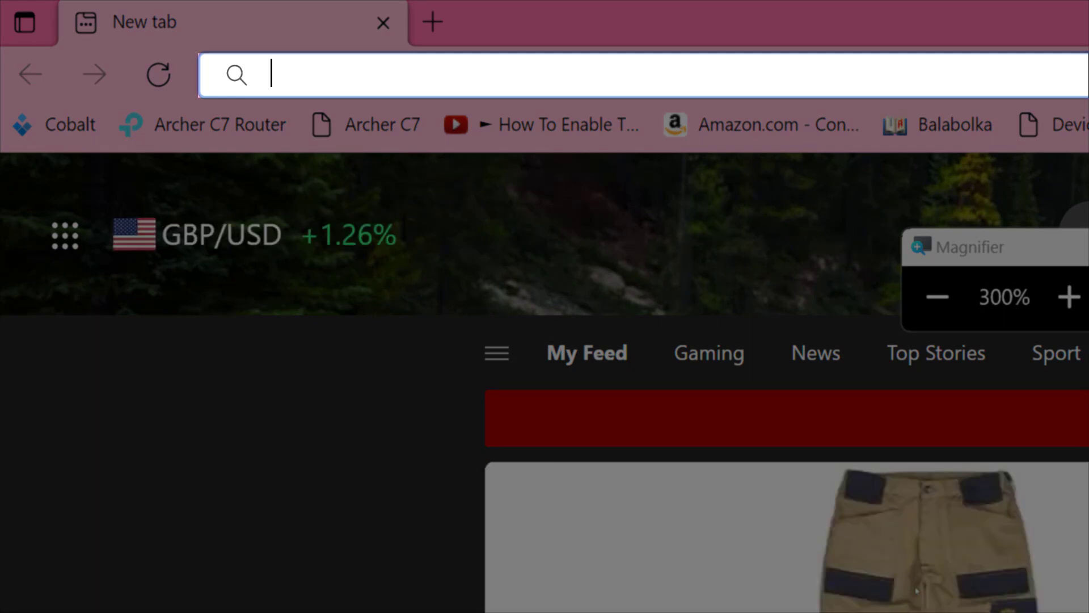
Search Bing for 'Psychology Wikipedia' and lower Magnifier's enlargement to 200%.
{"action": "type", "text": "Psychology Wikipedia"}
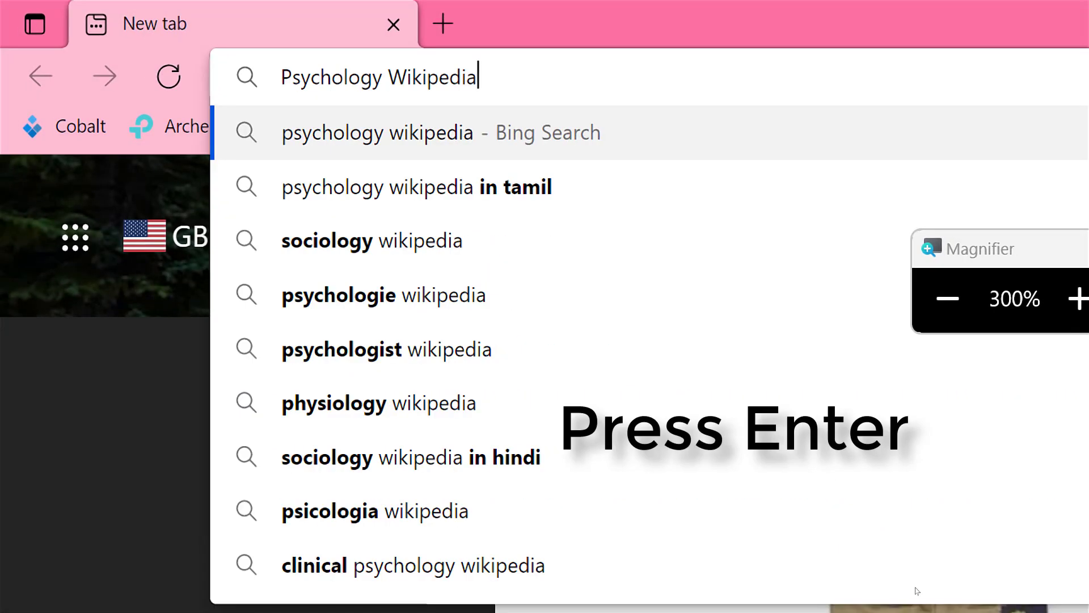
{"action": "key", "text": "Return"}
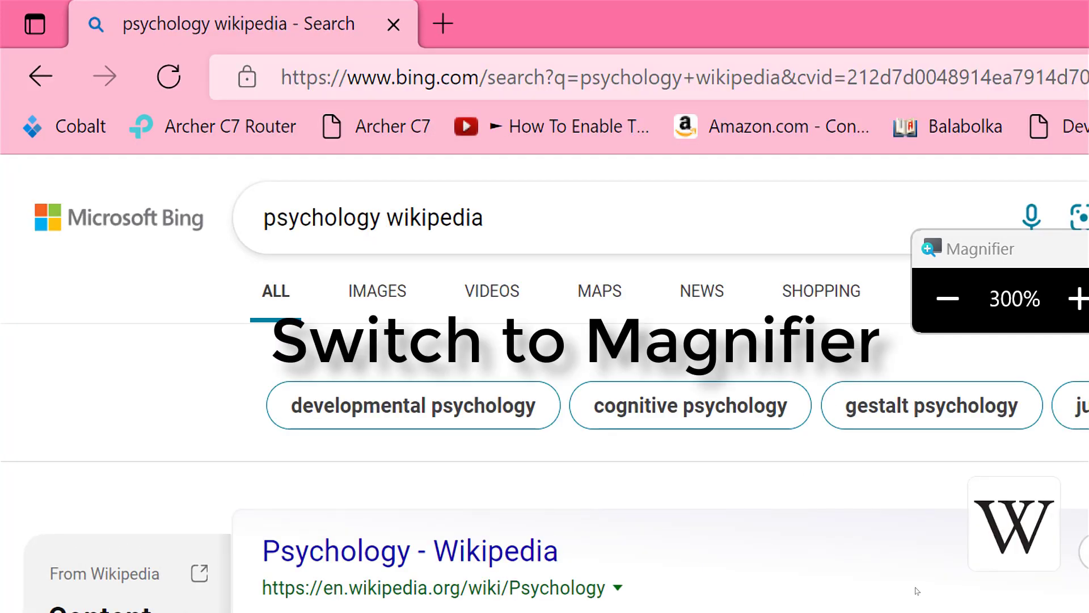
{"action": "key", "text": "alt+Tab"}
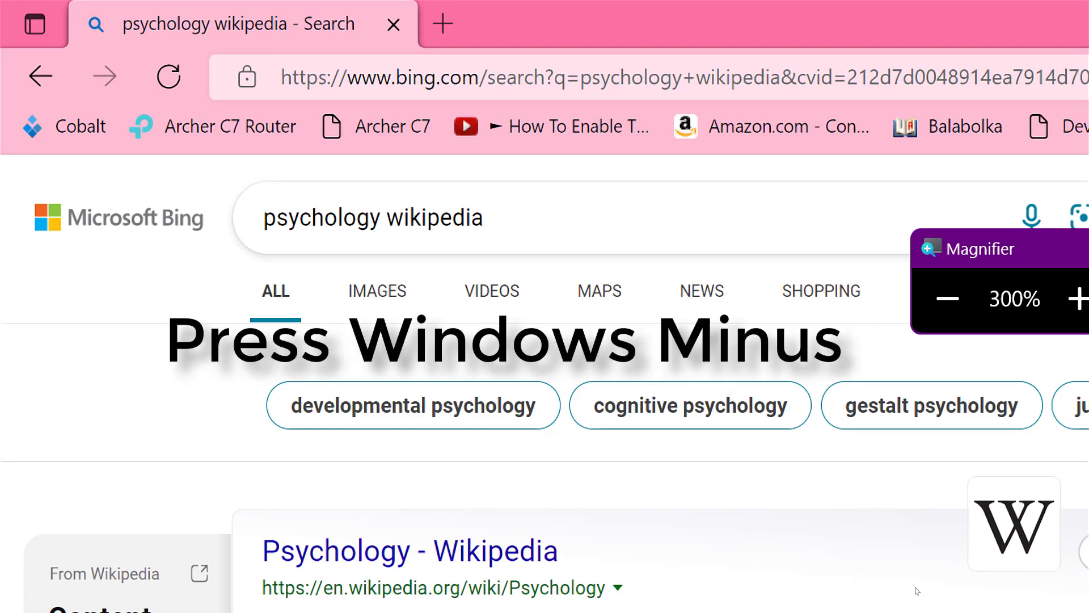
{"action": "key", "text": "super+minus"}
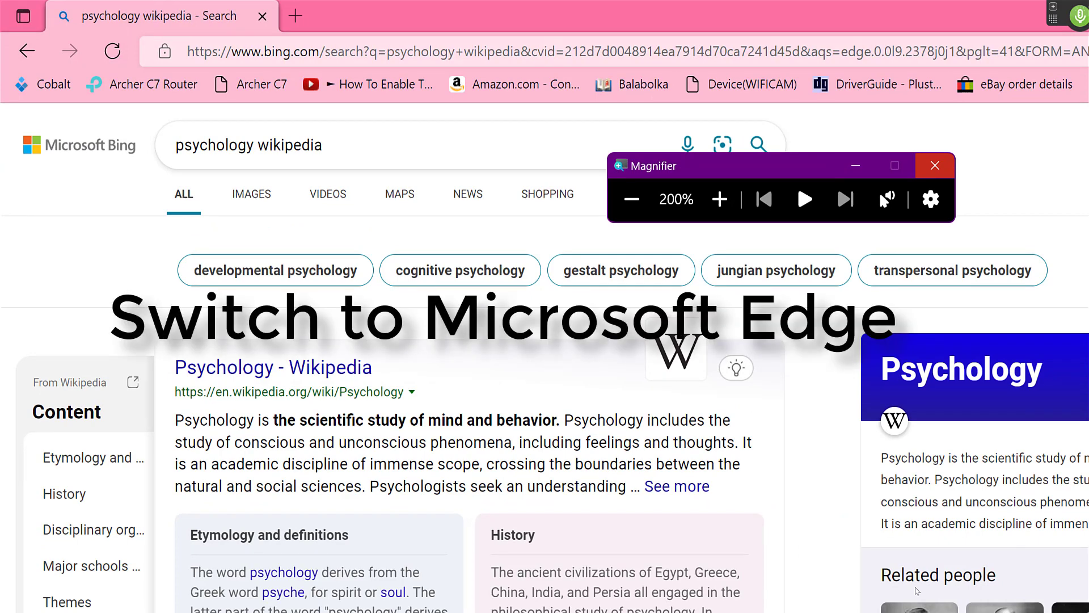
Open the Personality psychology Wikipedia result from the Bing results and bring Edge to the front.
{"action": "key", "text": "alt+Tab"}
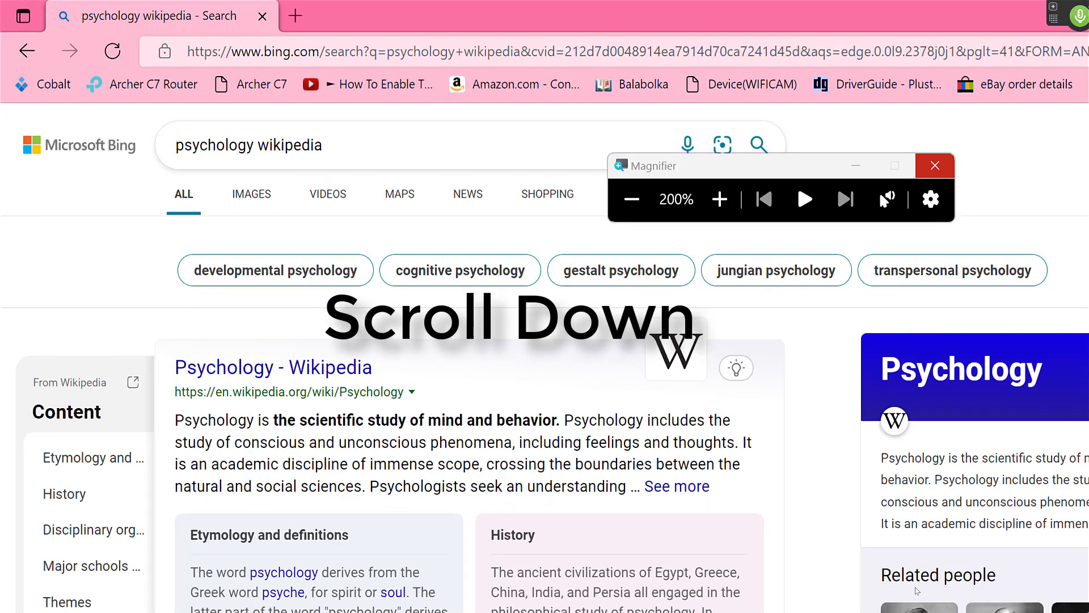
{"action": "scroll", "coordinate": [917, 591], "scroll_direction": "down", "scroll_amount": 10}
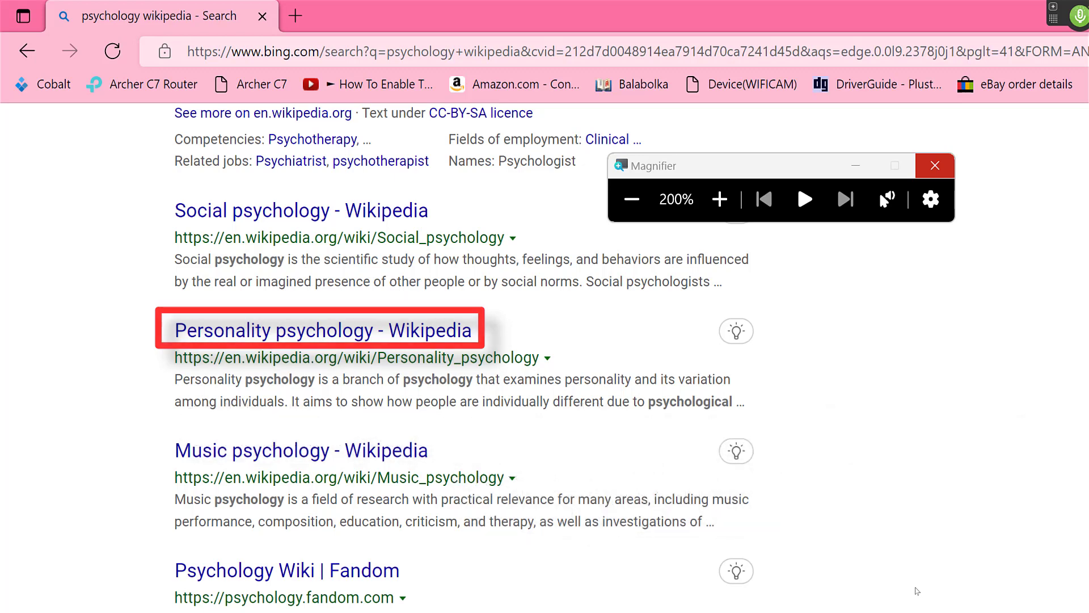
{"action": "key", "text": "Return"}
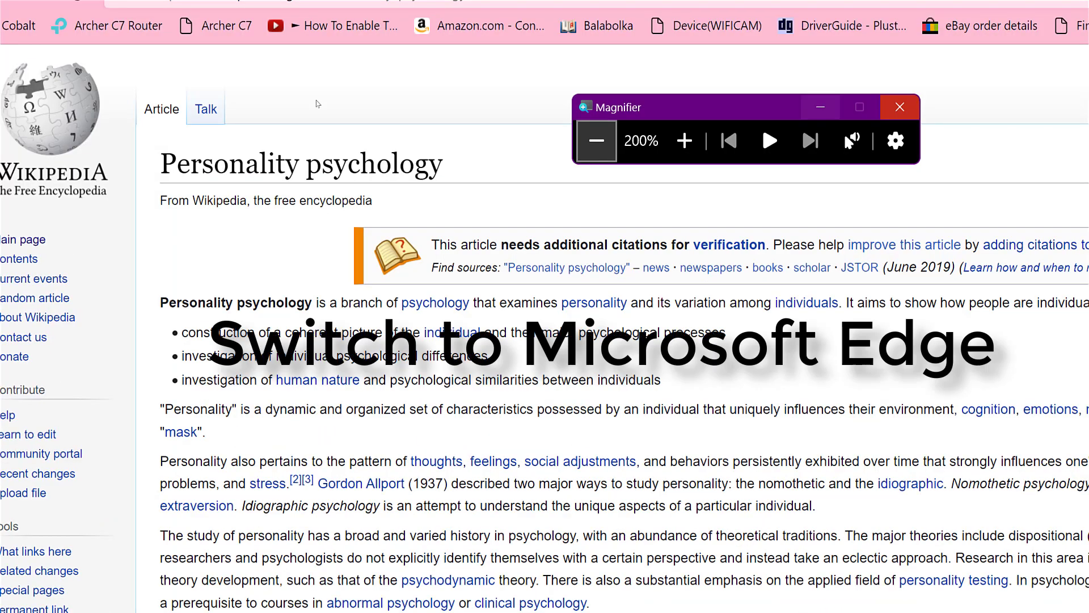
{"action": "left_click", "coordinate": [318, 104]}
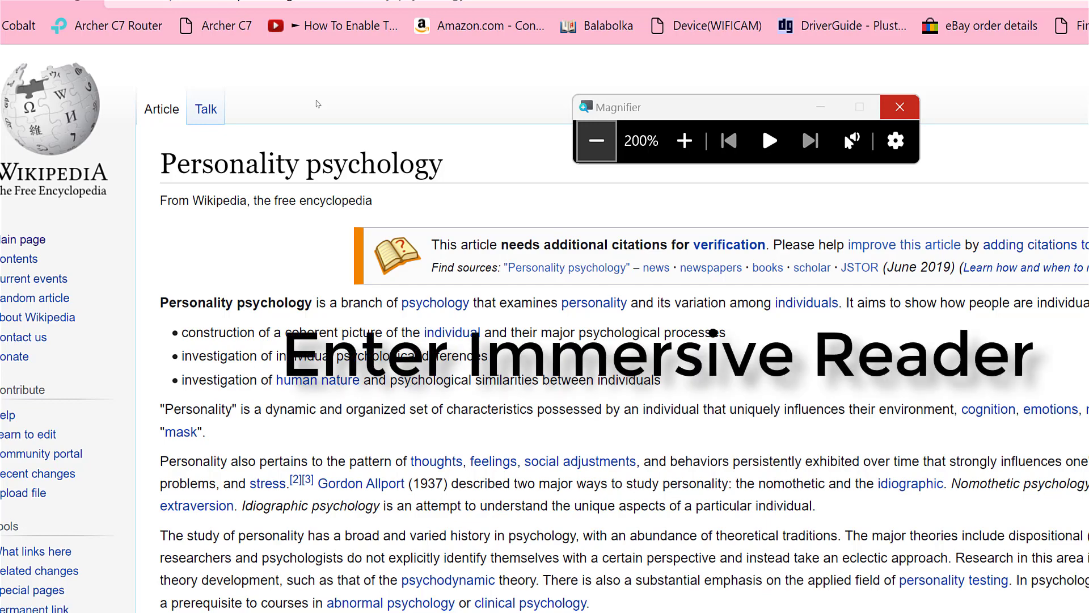
Show the Personality psychology article in Immersive Reader, then start and stop Read aloud.
{"action": "left_click", "coordinate": [983, 14]}
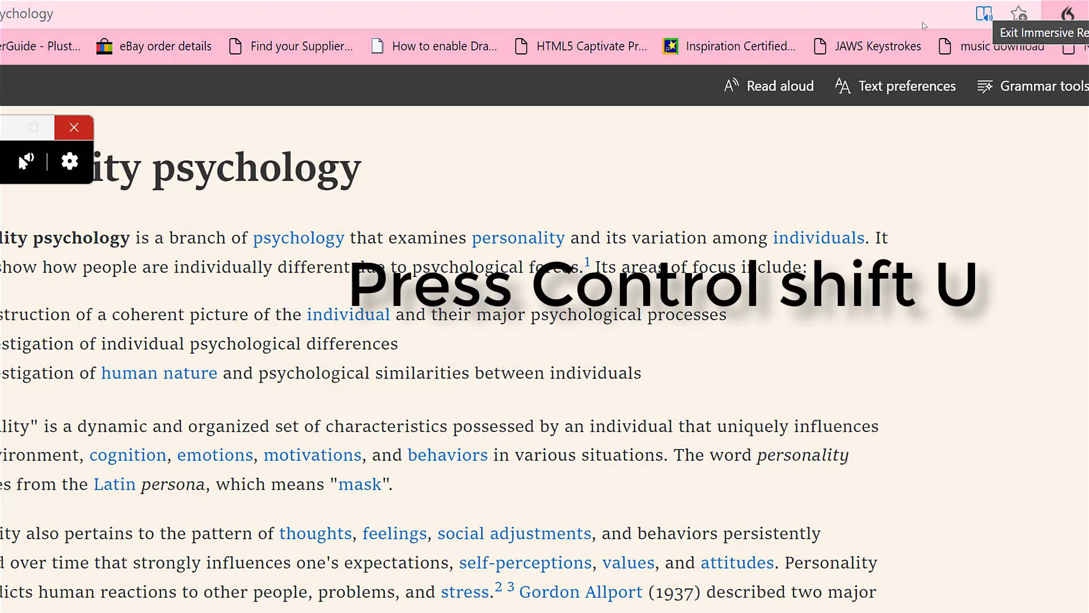
{"action": "key", "text": "ctrl+shift+u"}
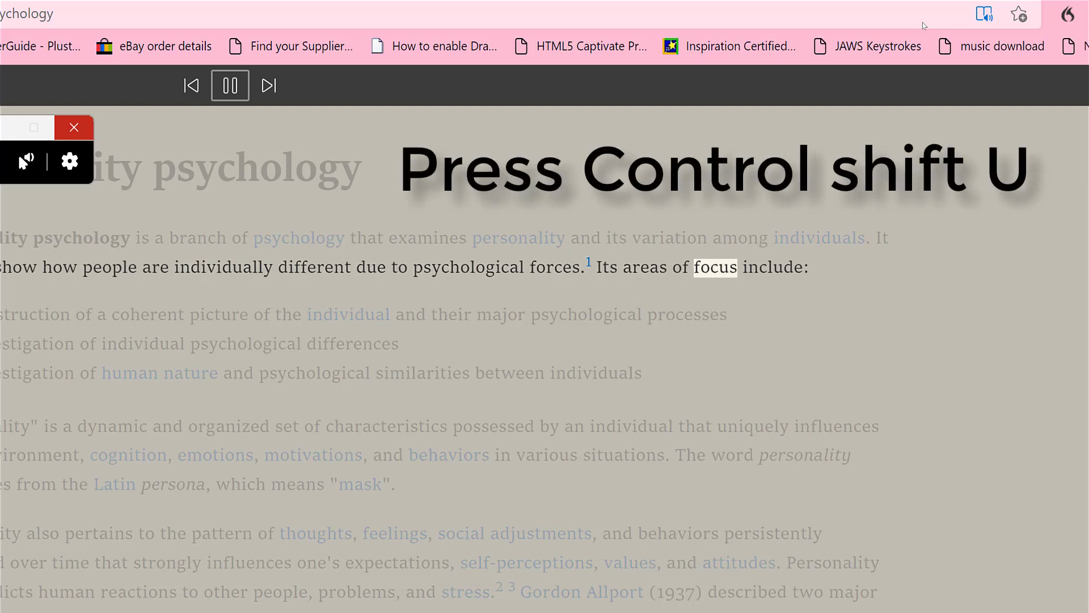
{"action": "key", "text": "ctrl+shift+u"}
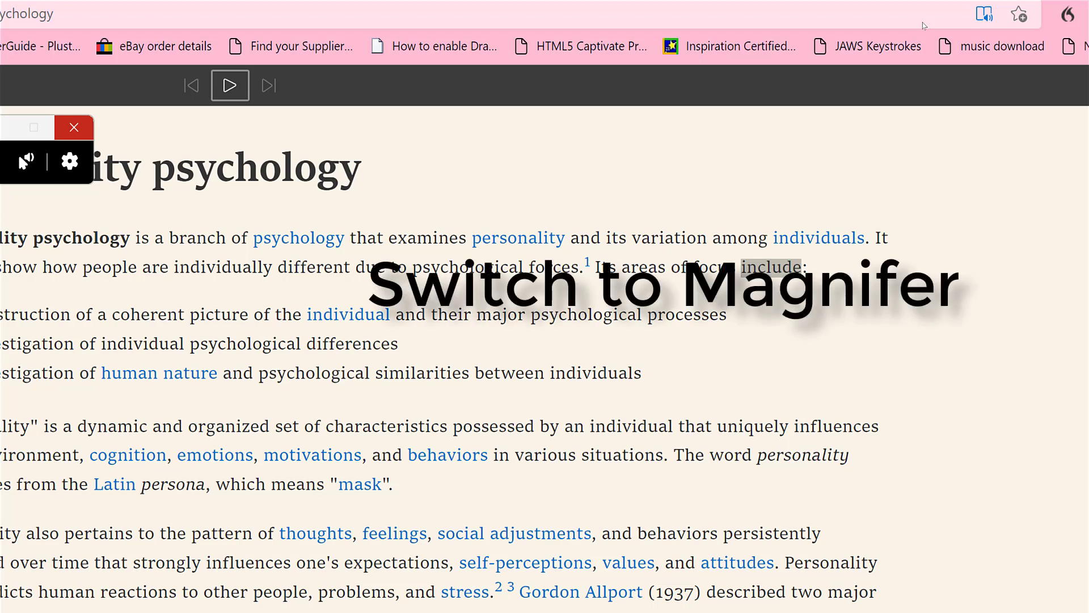
Zoom Magnifier in once, then zoom out twice until it reads 100%.
{"action": "key", "text": "alt+Tab"}
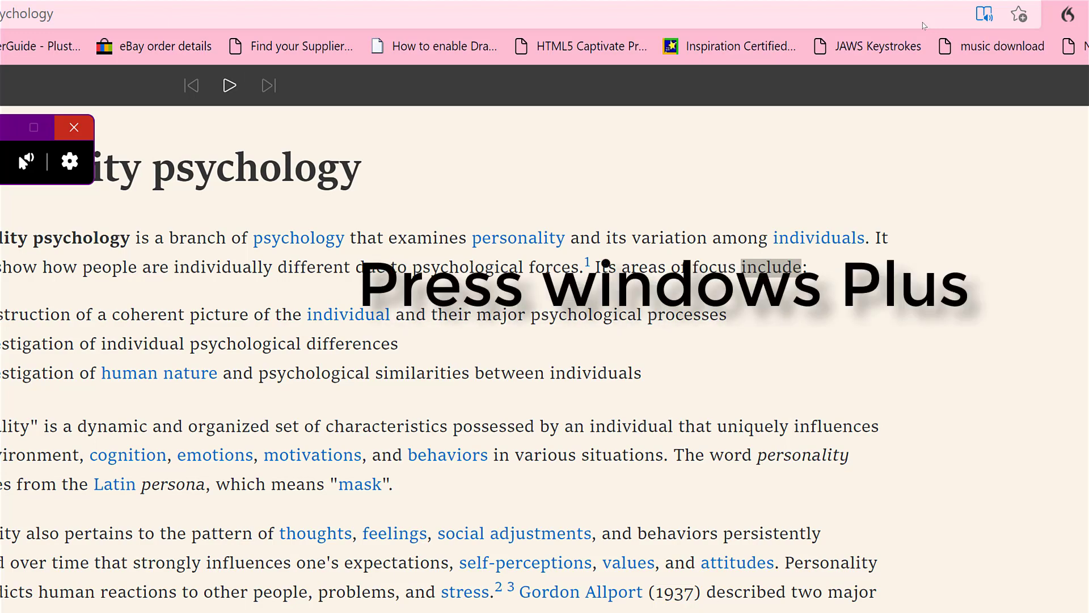
{"action": "key", "text": "super+plus"}
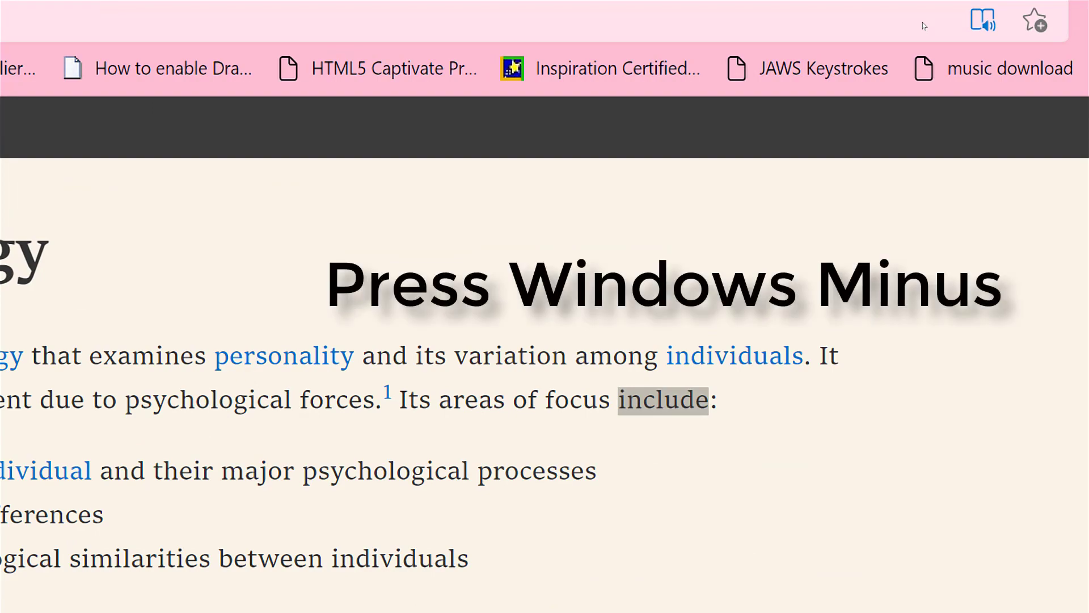
{"action": "key", "text": "super+minus"}
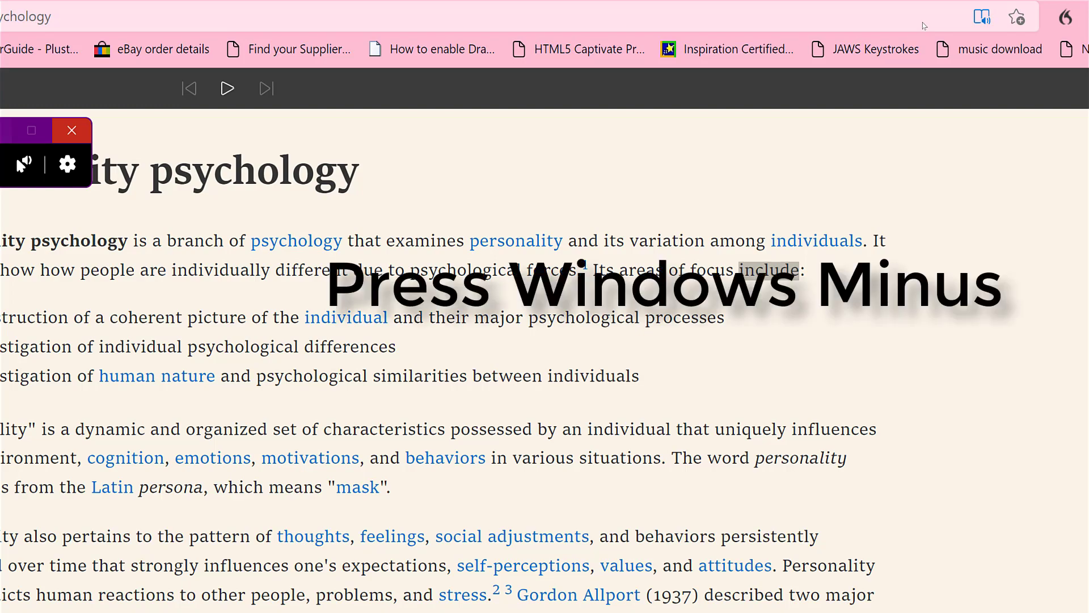
{"action": "key", "text": "super+minus"}
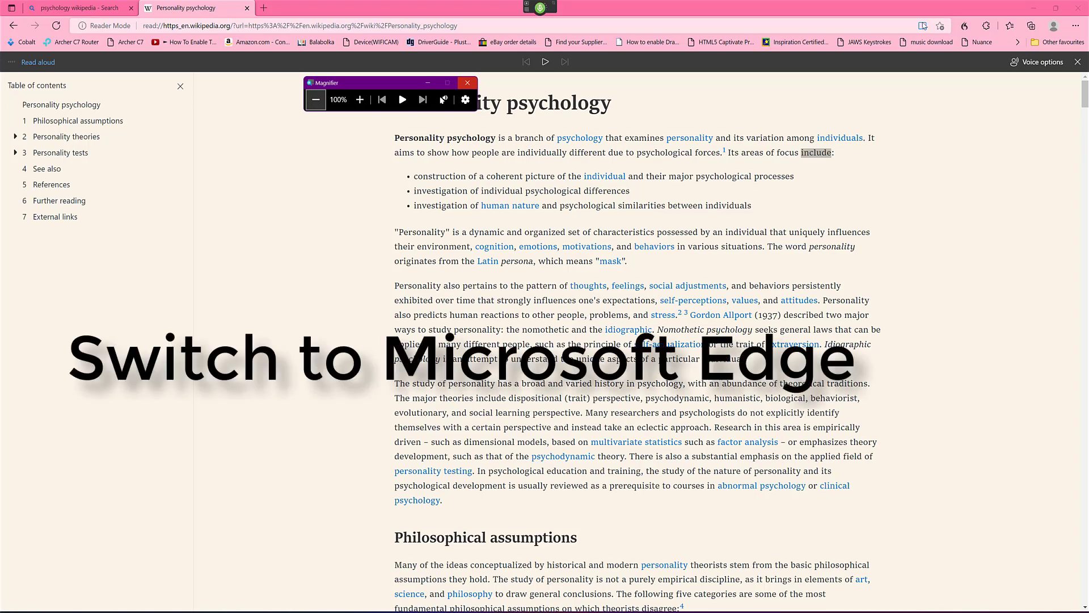
Search for 'Google scholar' in a new Edge tab.
{"action": "key", "text": "alt+Tab"}
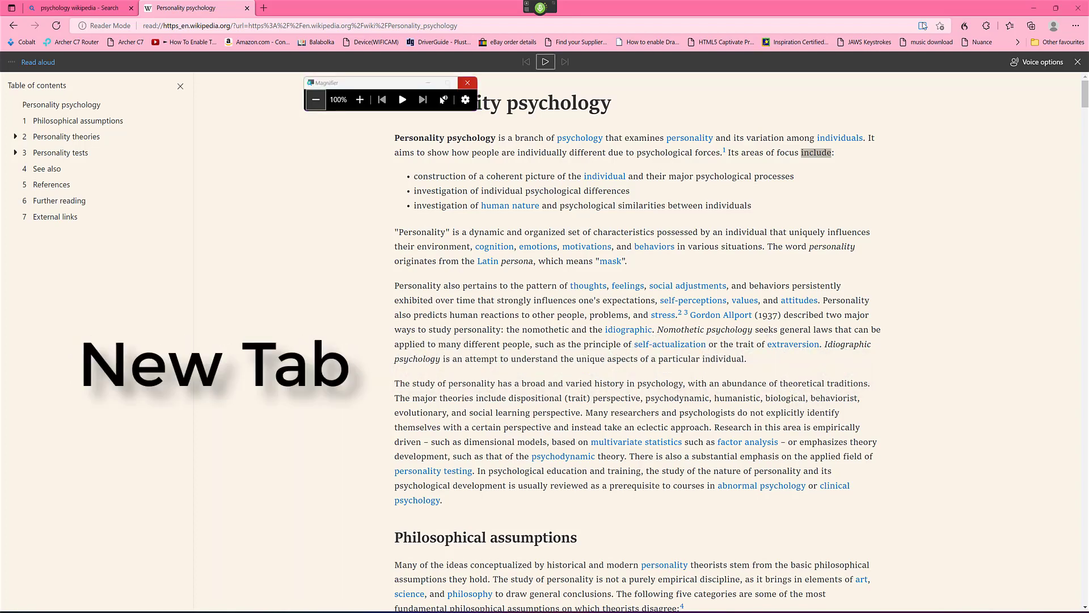
{"action": "key", "text": "ctrl+t"}
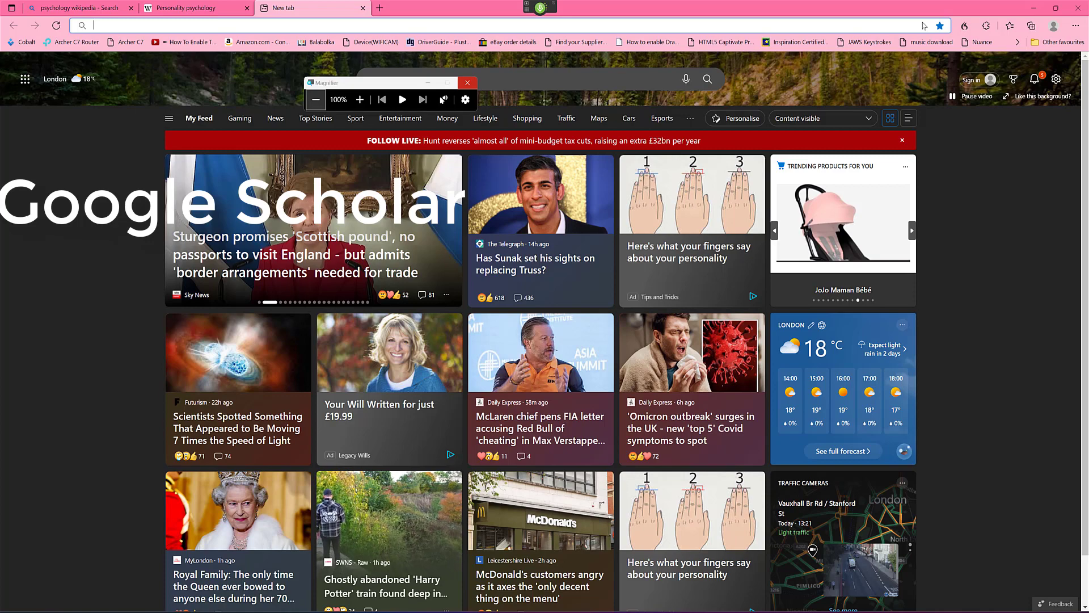
{"action": "type", "text": "Google scholar"}
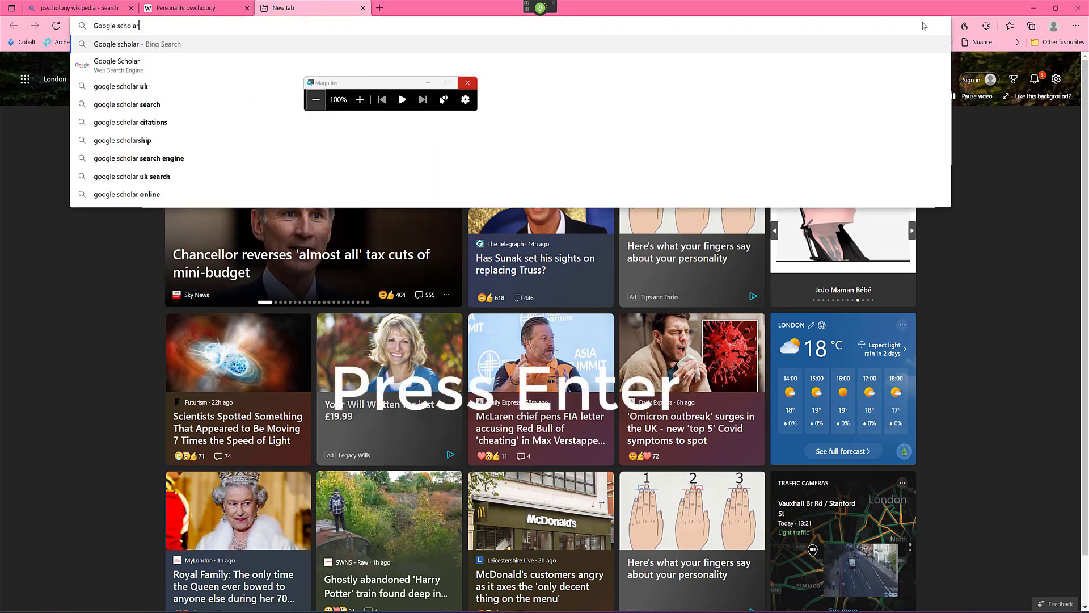
{"action": "key", "text": "Return"}
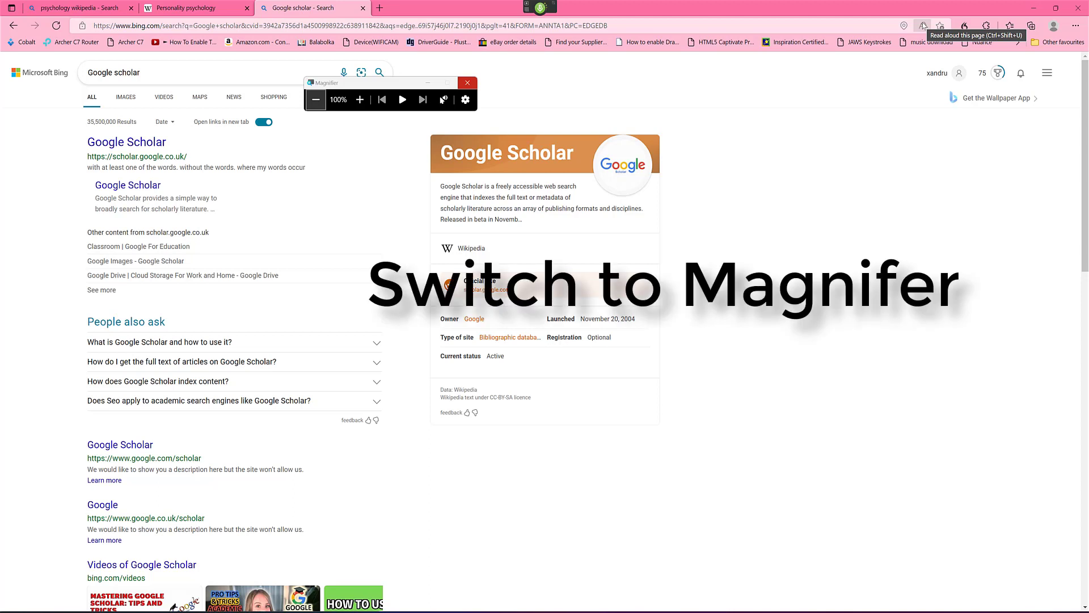
Briefly magnify the screen to about 200%, then return it to 100%.
{"action": "key", "text": "alt+Tab"}
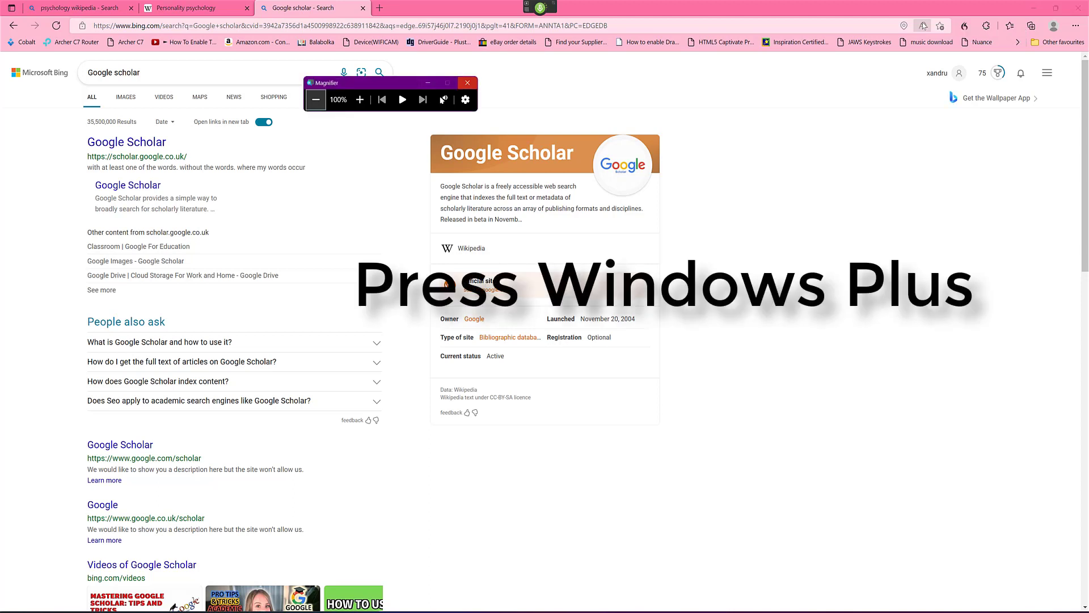
{"action": "key", "text": "super+plus"}
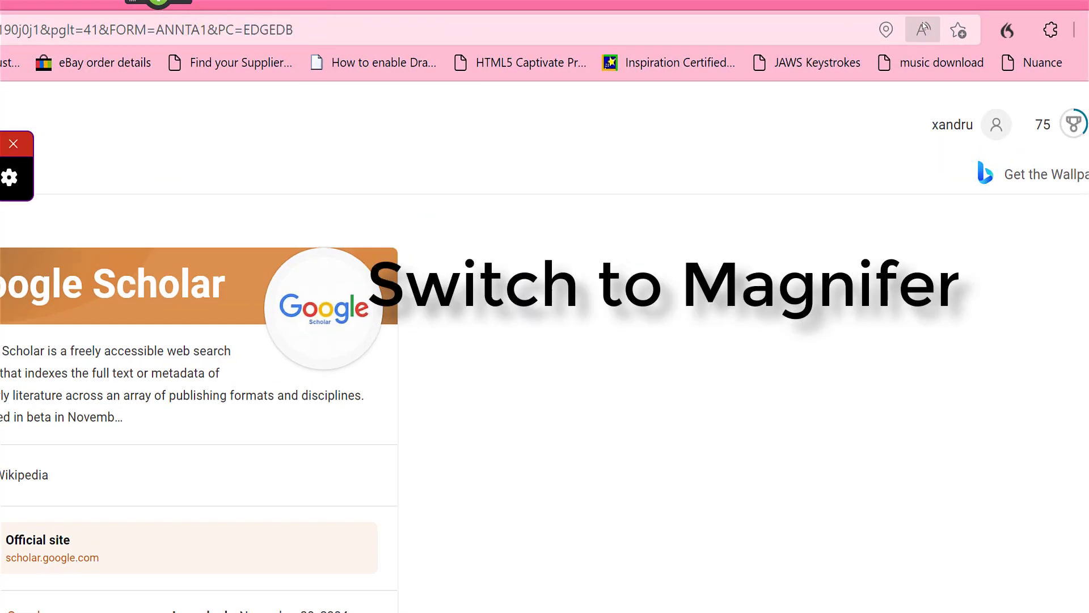
{"action": "key", "text": "super+minus"}
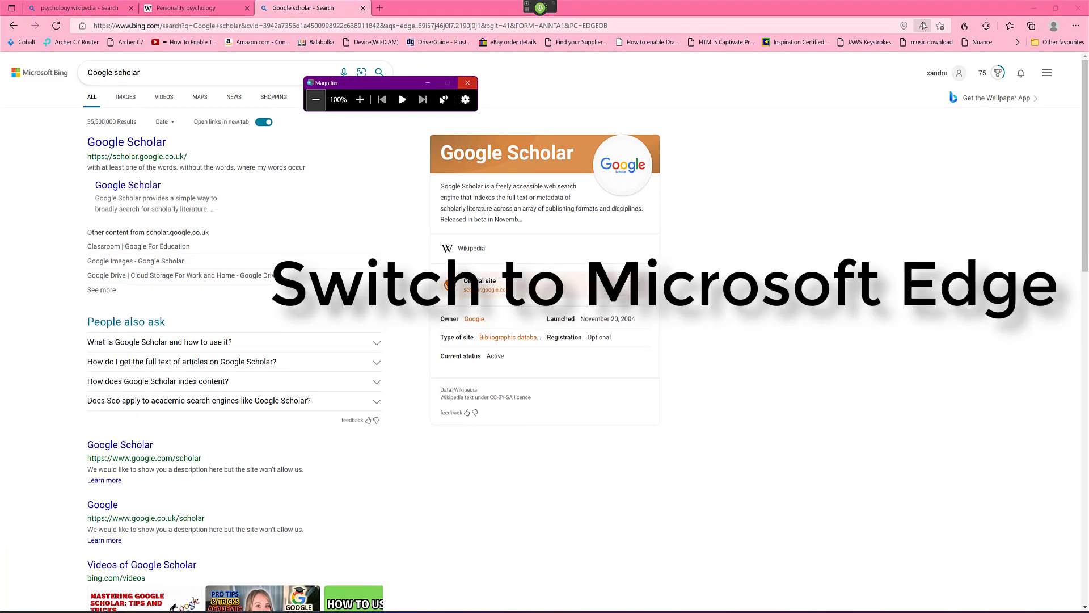
{"action": "key", "text": "alt+Tab"}
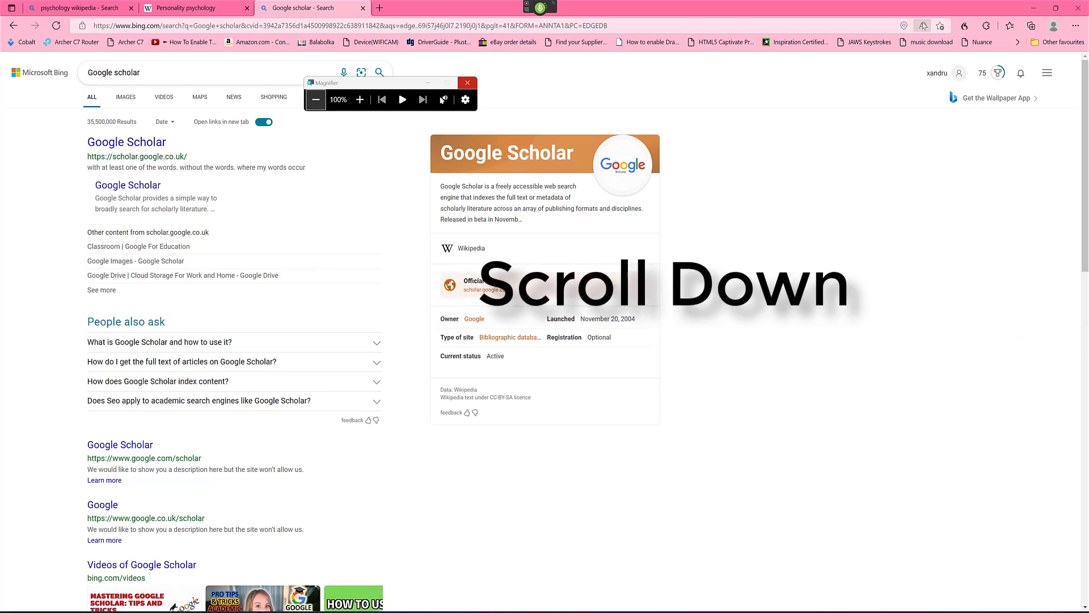
Jump to the bottom and back to the top of the results, then magnify to about 200%.
{"action": "key", "text": "End"}
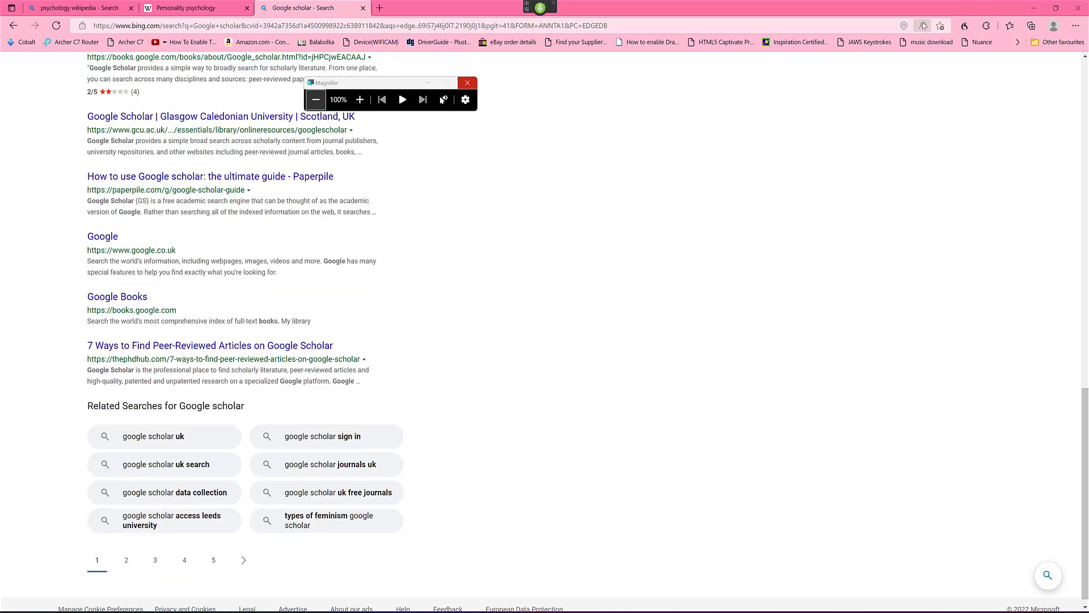
{"action": "key", "text": "Home"}
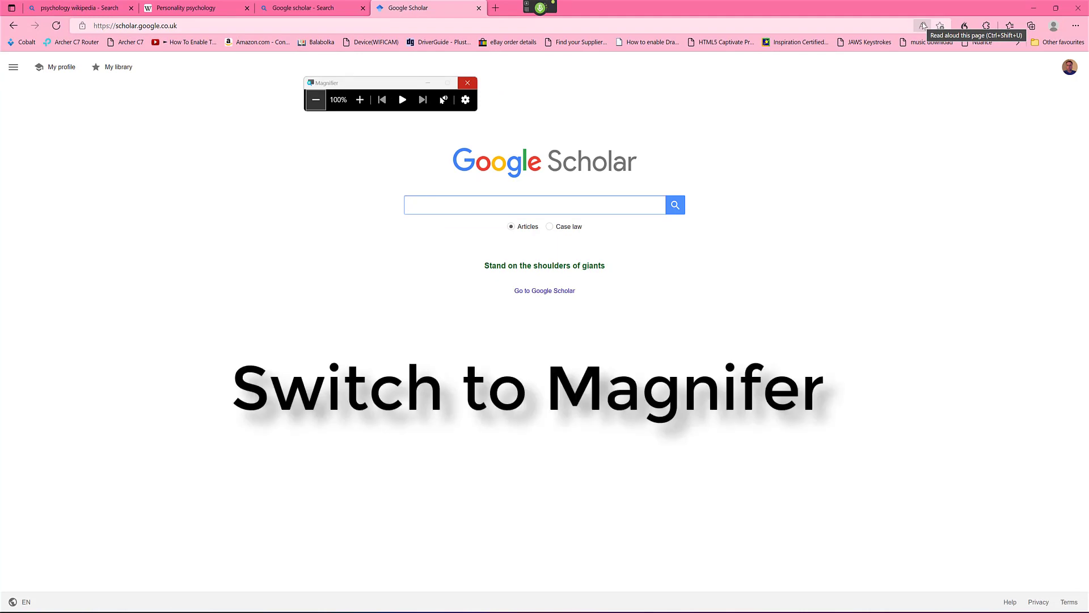
{"action": "key", "text": "alt+Tab"}
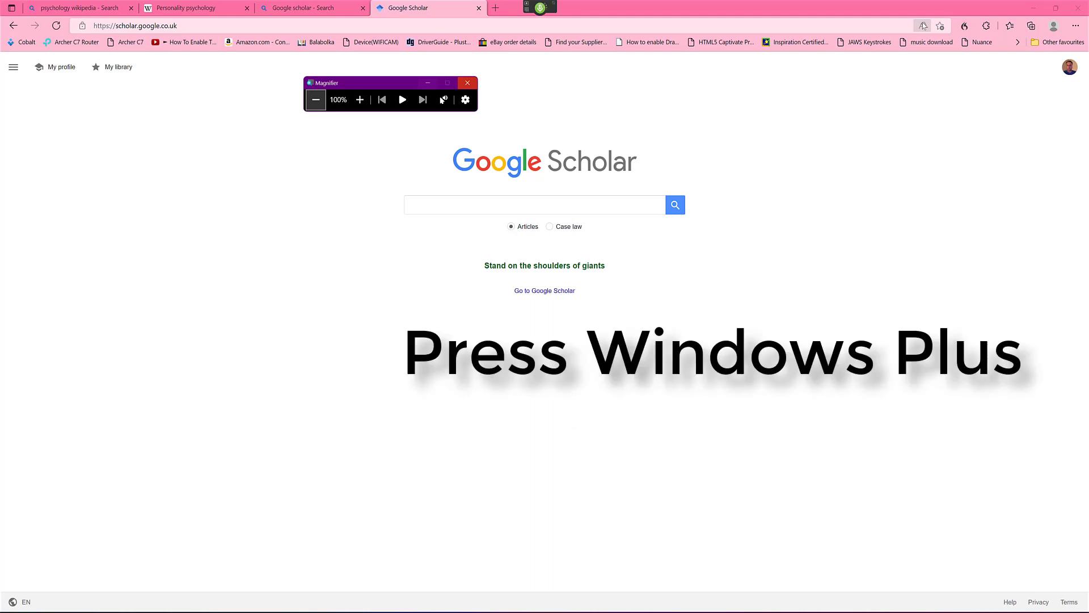
{"action": "key", "text": "super+plus"}
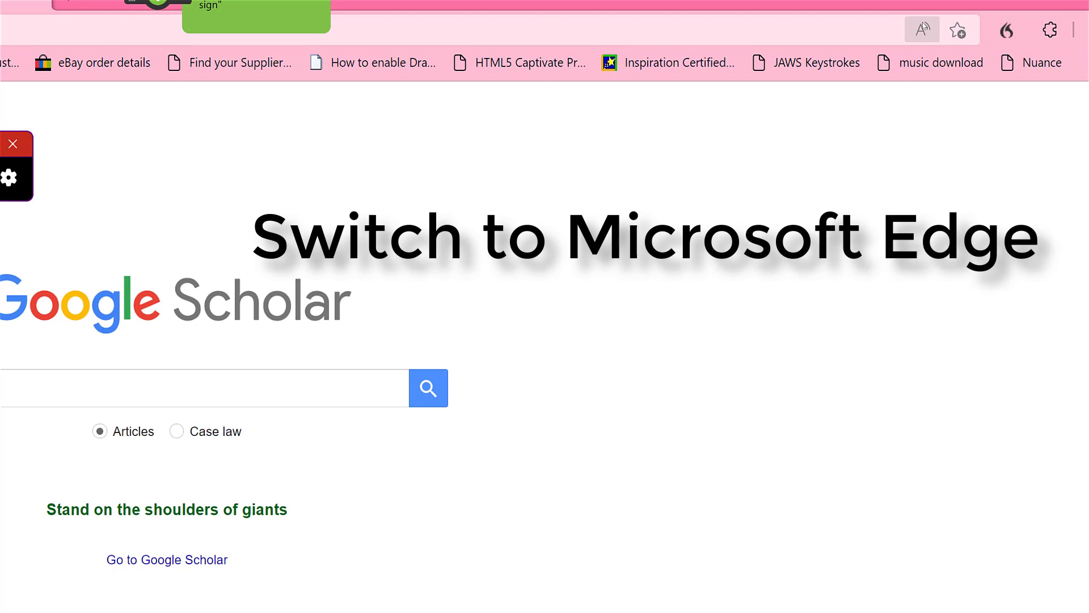
{"action": "key", "text": "alt+Tab"}
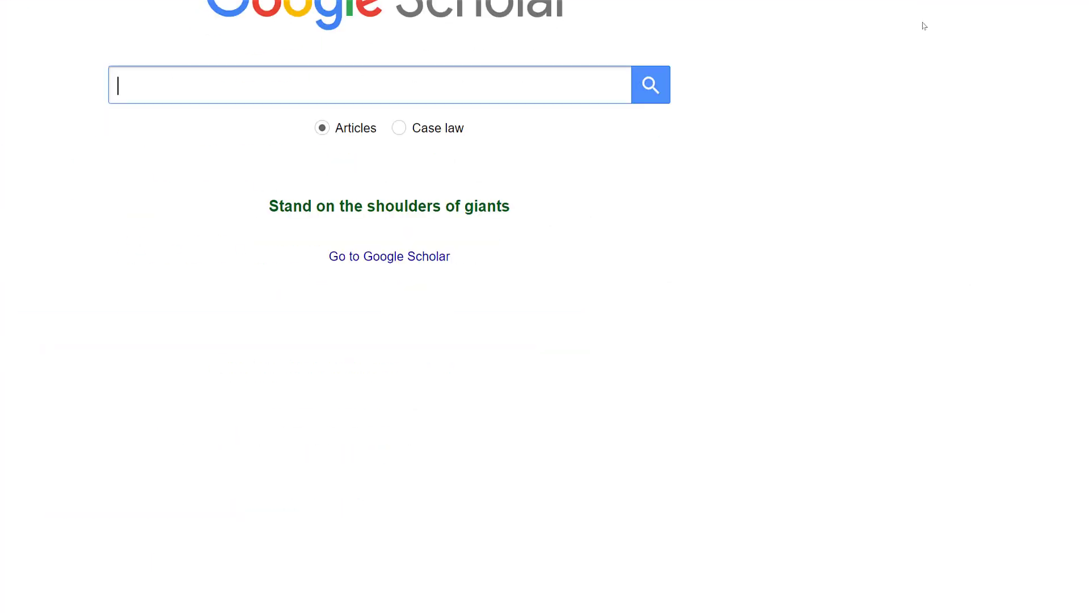
Search Google Scholar for 'Psychology' and open the 2004 'Psychology and Culture' PDF result.
{"action": "type", "text": "Psychology"}
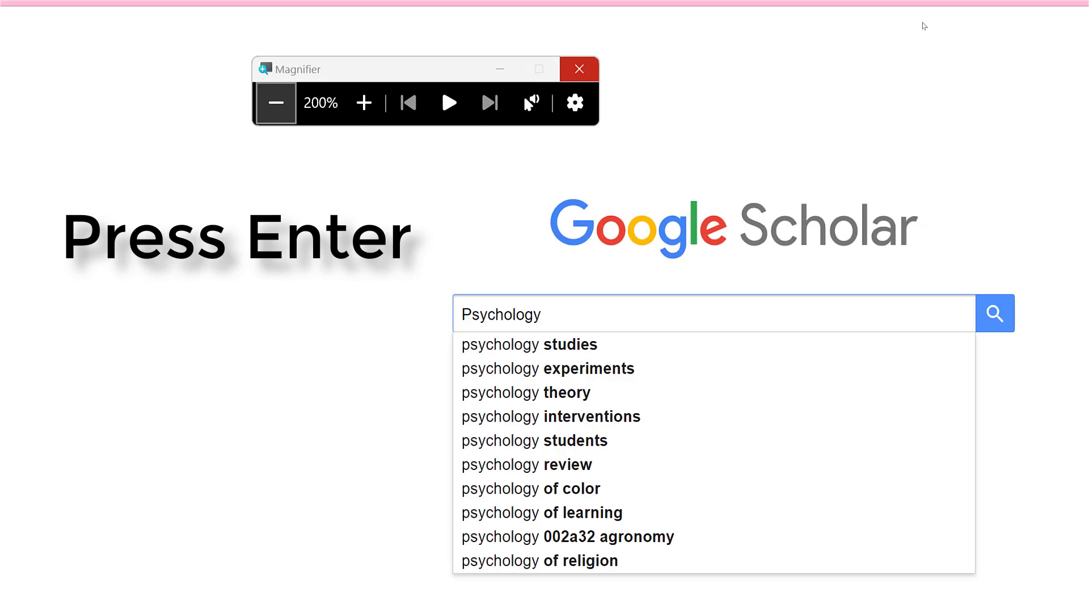
{"action": "key", "text": "Return"}
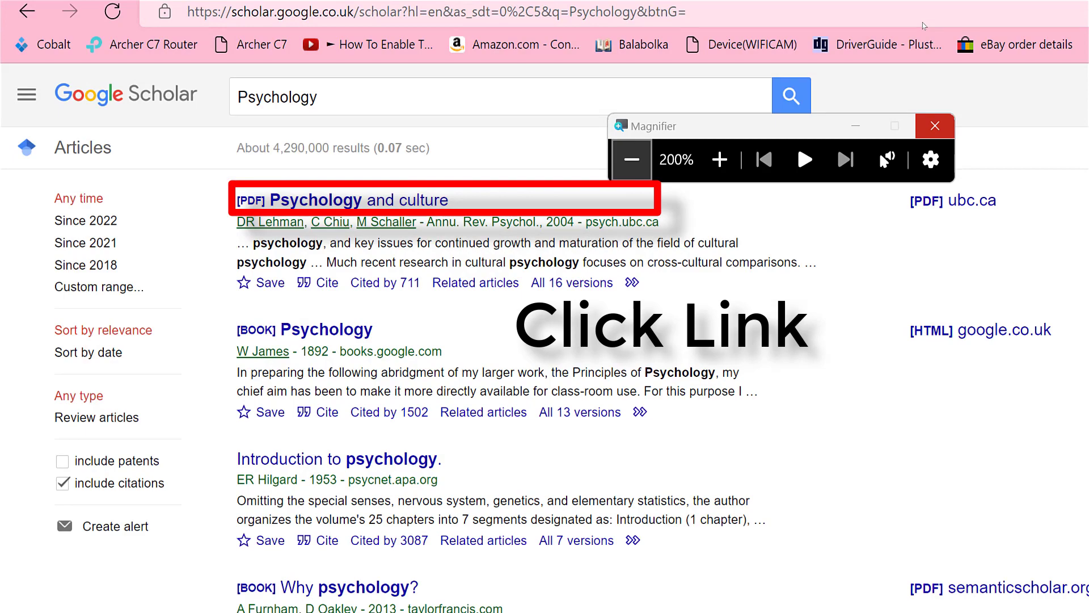
{"action": "left_click", "coordinate": [359, 200]}
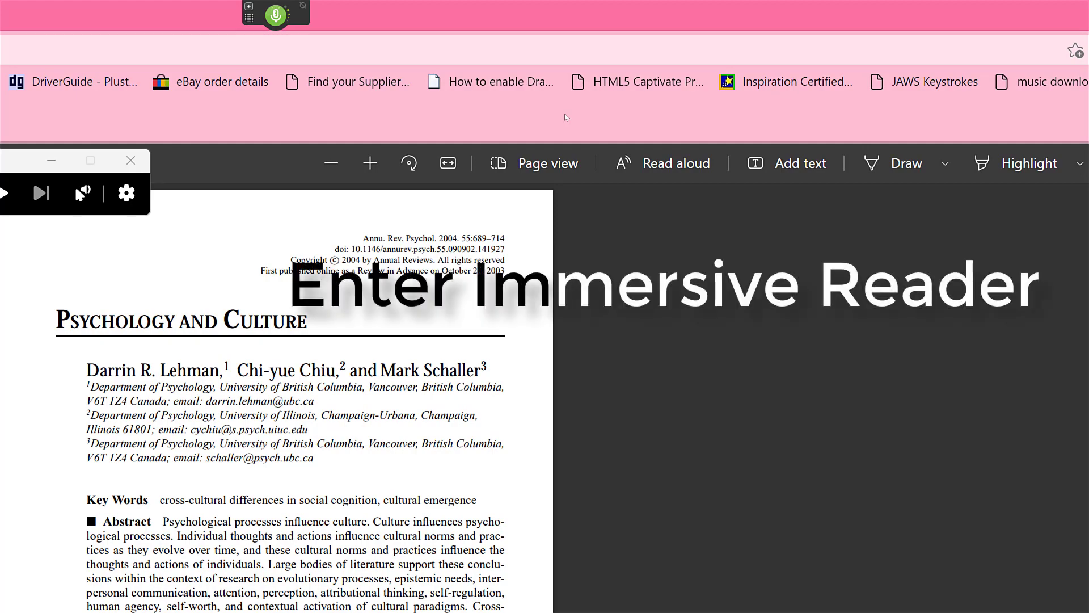
Scroll down to the PDF's contents list, then back up to the title page and abstract.
{"action": "scroll", "coordinate": [566, 118], "scroll_direction": "down", "scroll_amount": 10}
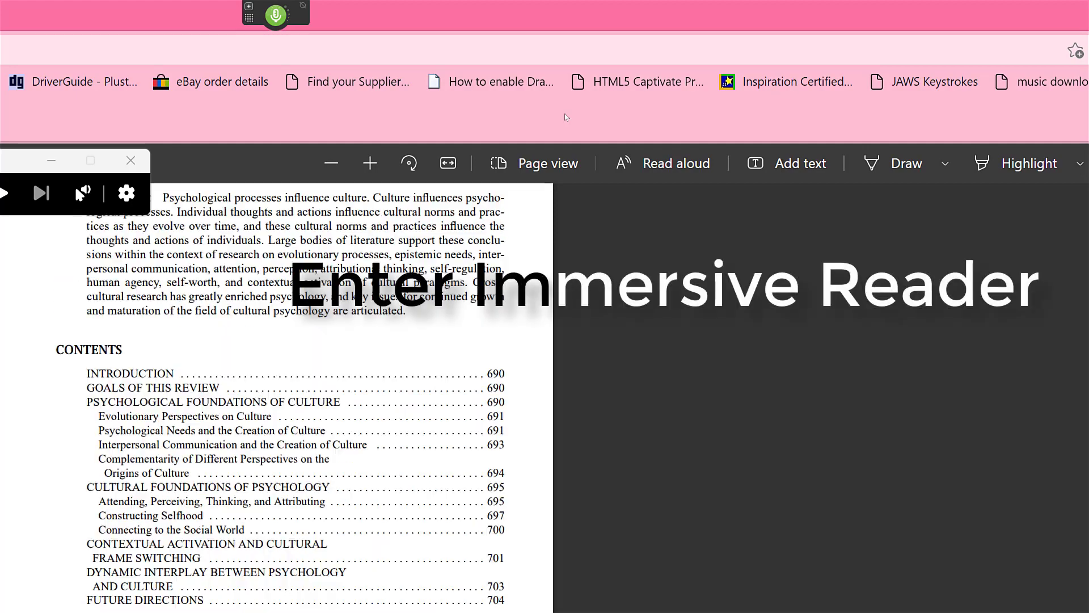
{"action": "scroll", "coordinate": [603, 97], "scroll_direction": "up", "scroll_amount": 10}
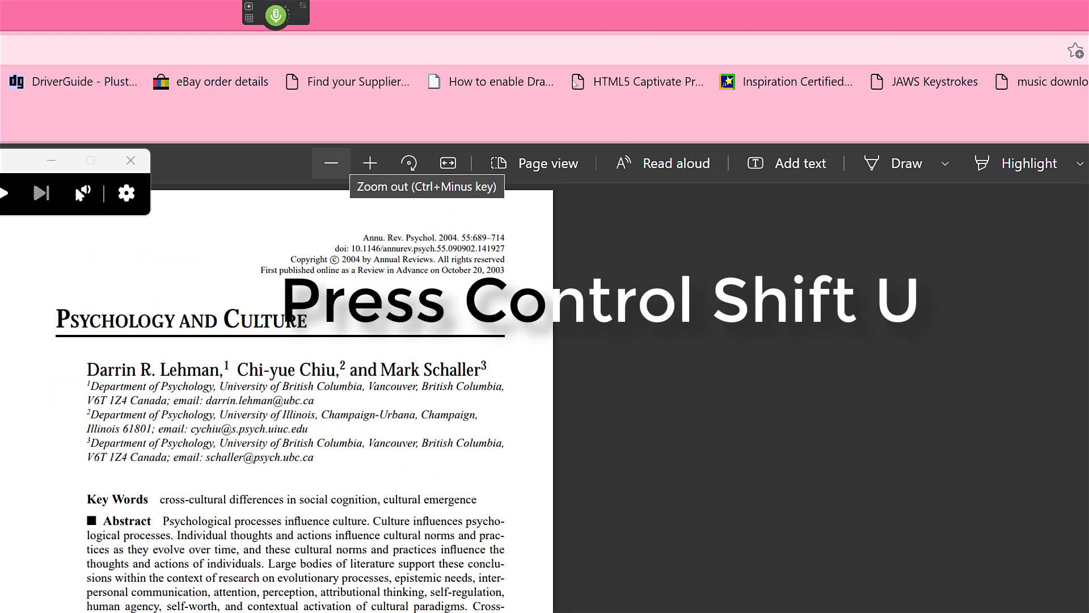
Start Edge's Read aloud on the Psychology and Culture PDF with Ctrl+Shift+U, then pause it.
{"action": "key", "text": "ctrl+shift+u"}
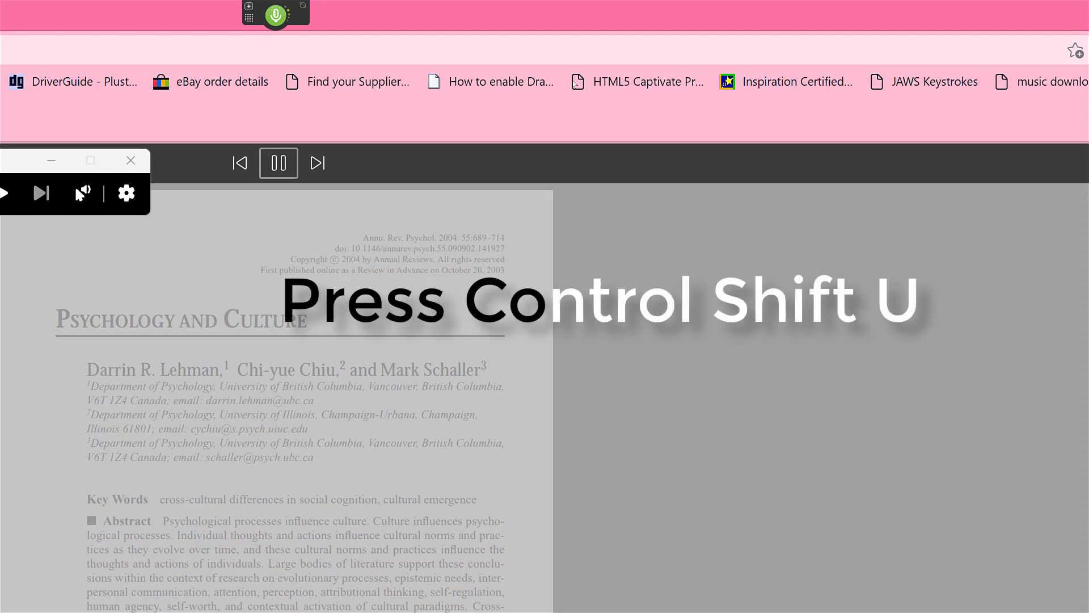
{"action": "key", "text": "ctrl+shift+u"}
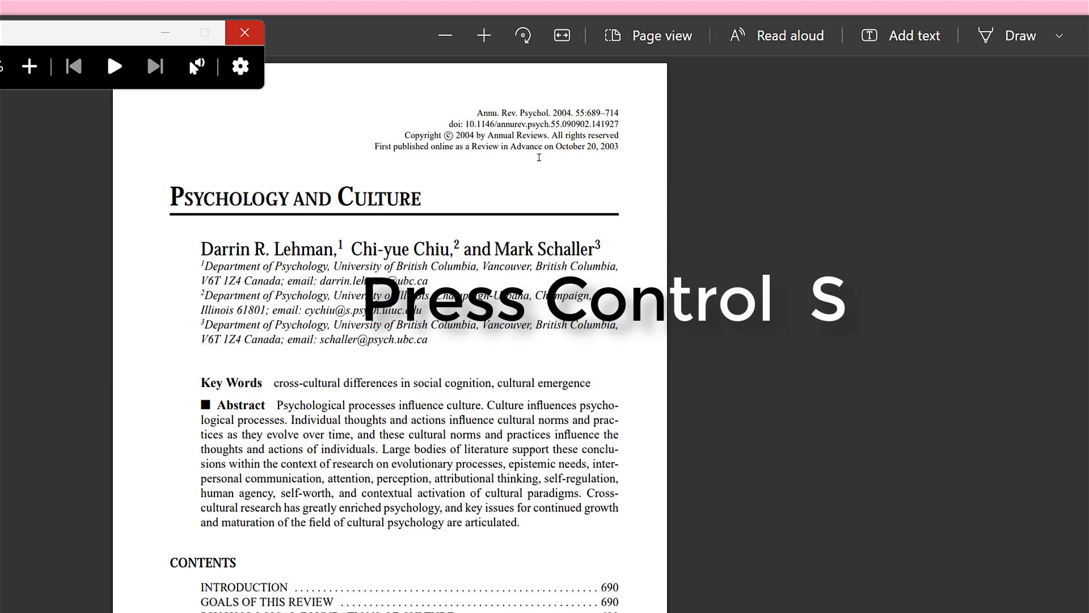
Save the Psychology and Culture PDF to Downloads as LehmanChiuSchaller2004.
{"action": "key", "text": "ctrl+s"}
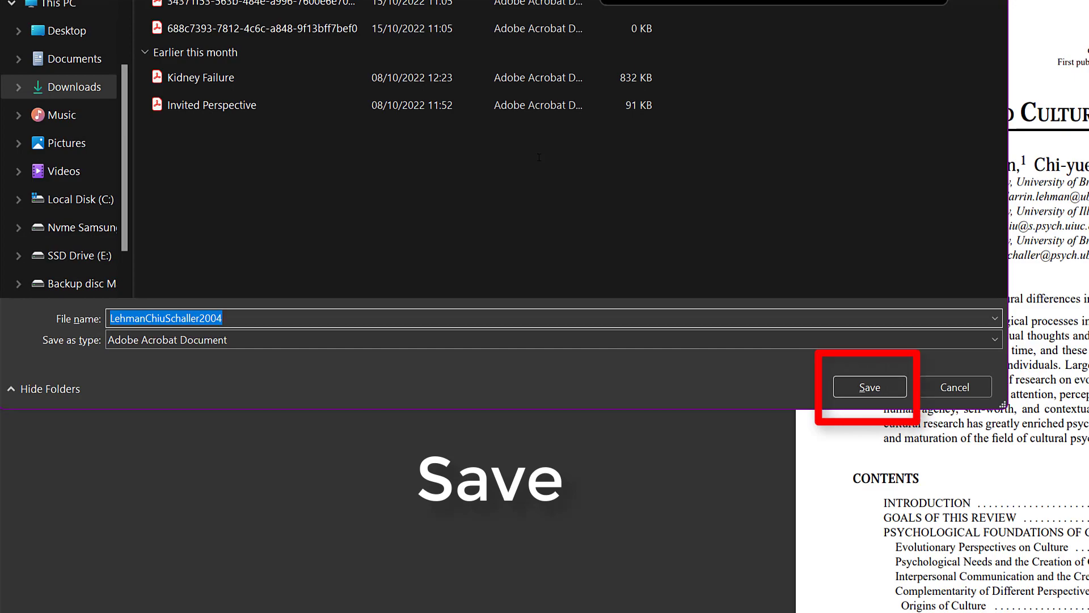
{"action": "key", "text": "Return"}
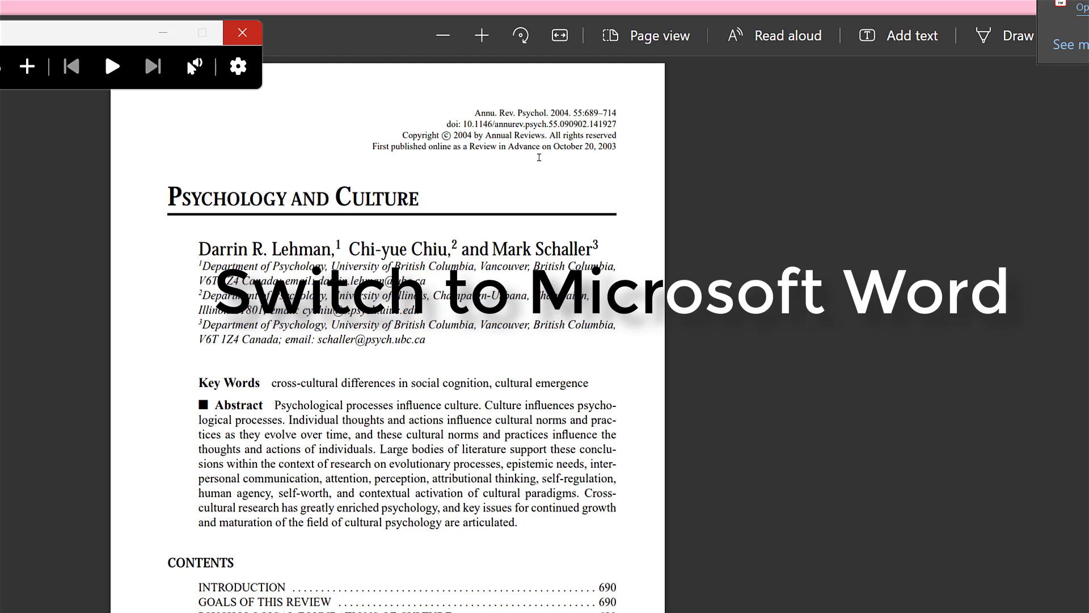
Switch to Word and go to File > Open > Browse to bring up the Open dialog.
{"action": "key", "text": "alt+Tab"}
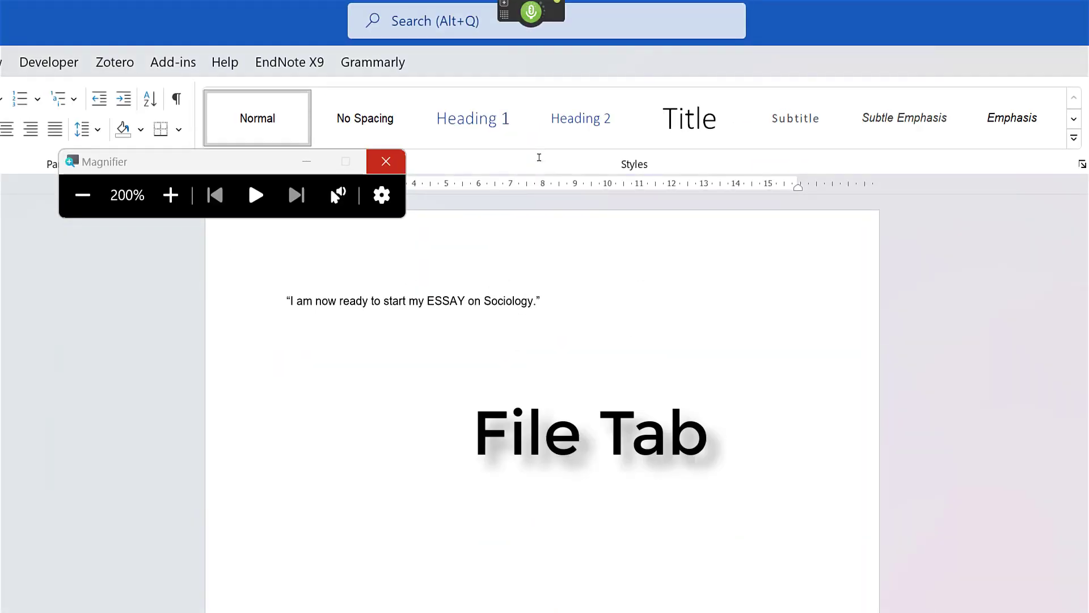
{"action": "key", "text": "alt+f"}
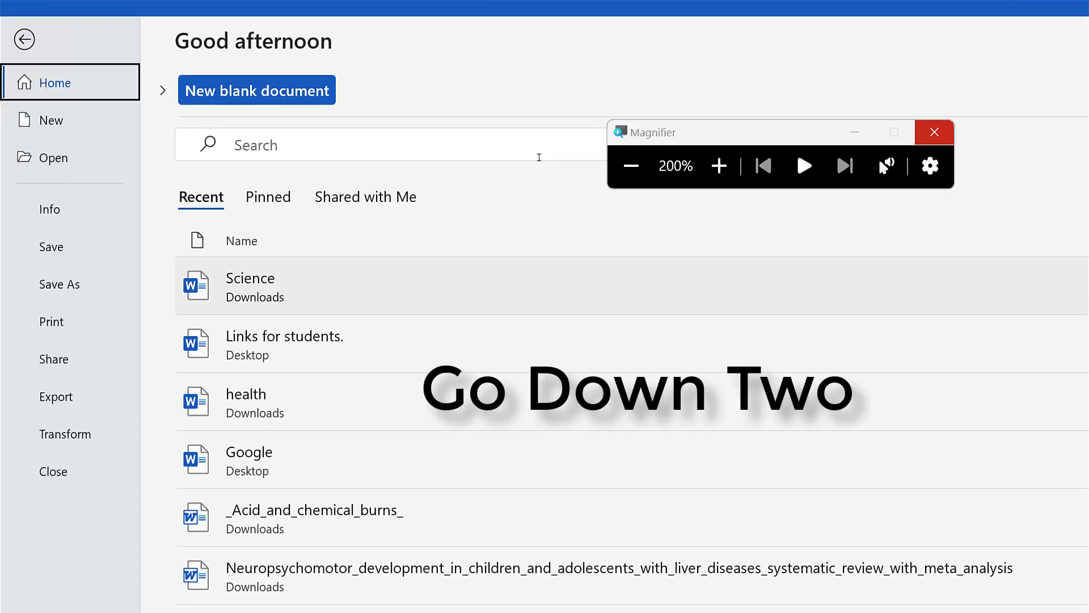
{"action": "key", "text": "Down"}
{"action": "key", "text": "Down"}
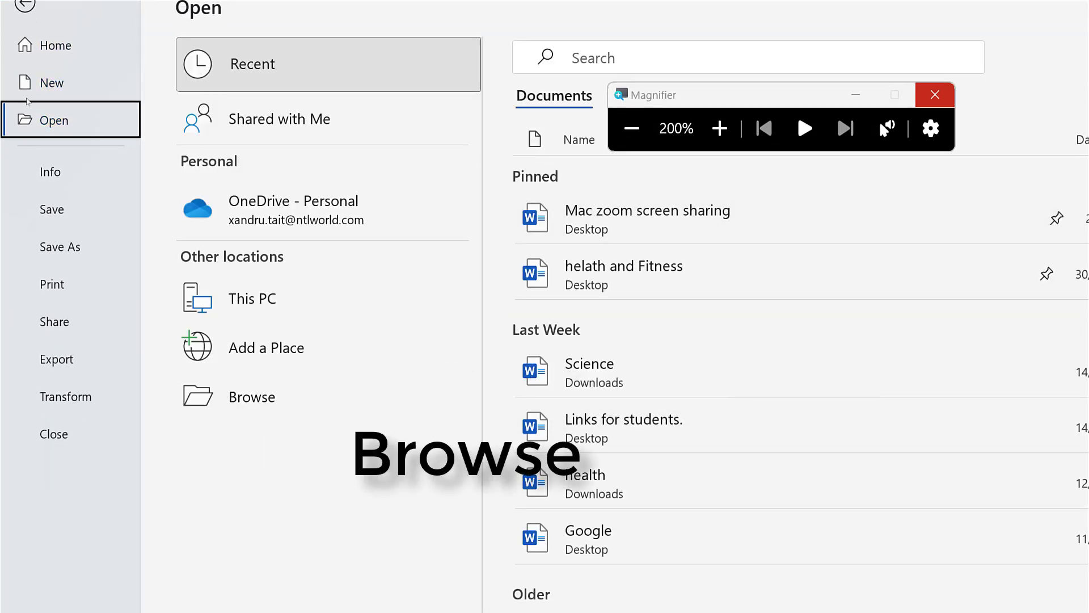
{"action": "key", "text": "Tab"}
{"action": "key", "text": "Return"}
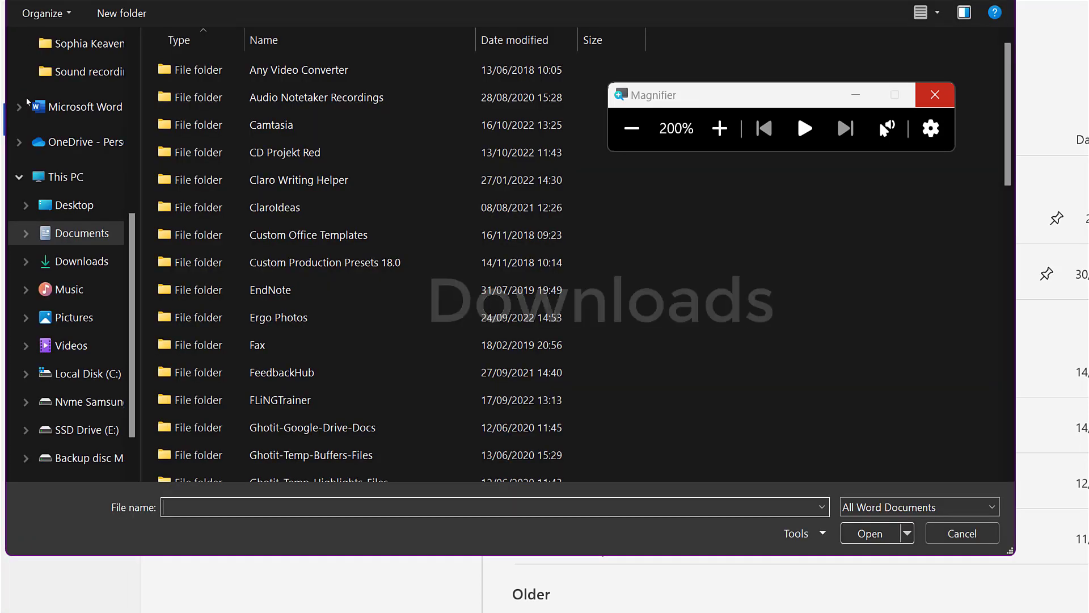
Open LehmanChiuSchaller2004 from Downloads in Word, raising screen magnification to 300% along the way.
{"action": "key", "text": "Down"}
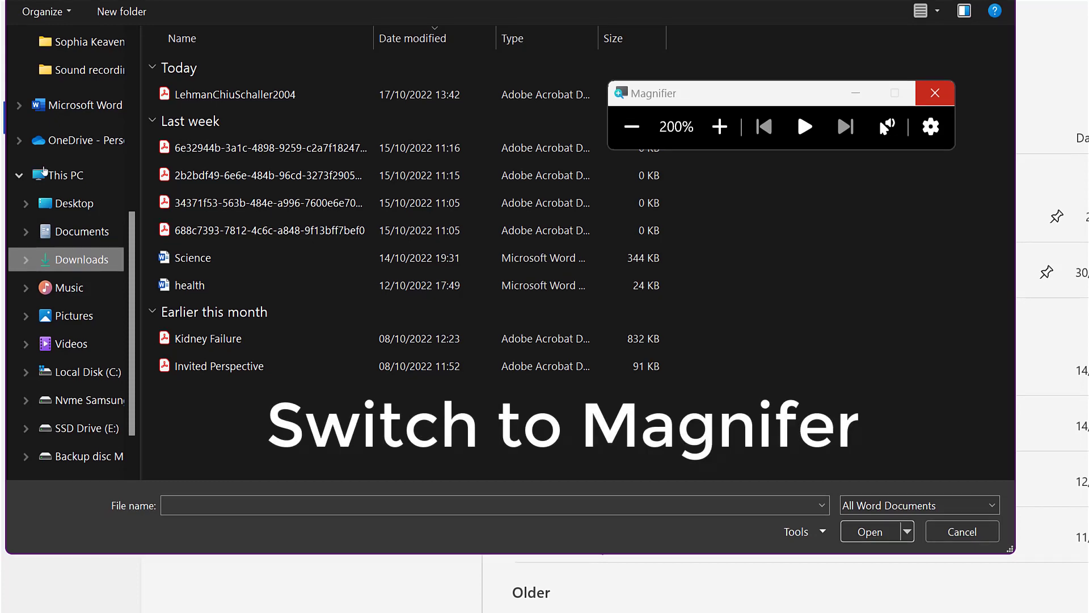
{"action": "key", "text": "alt+Tab"}
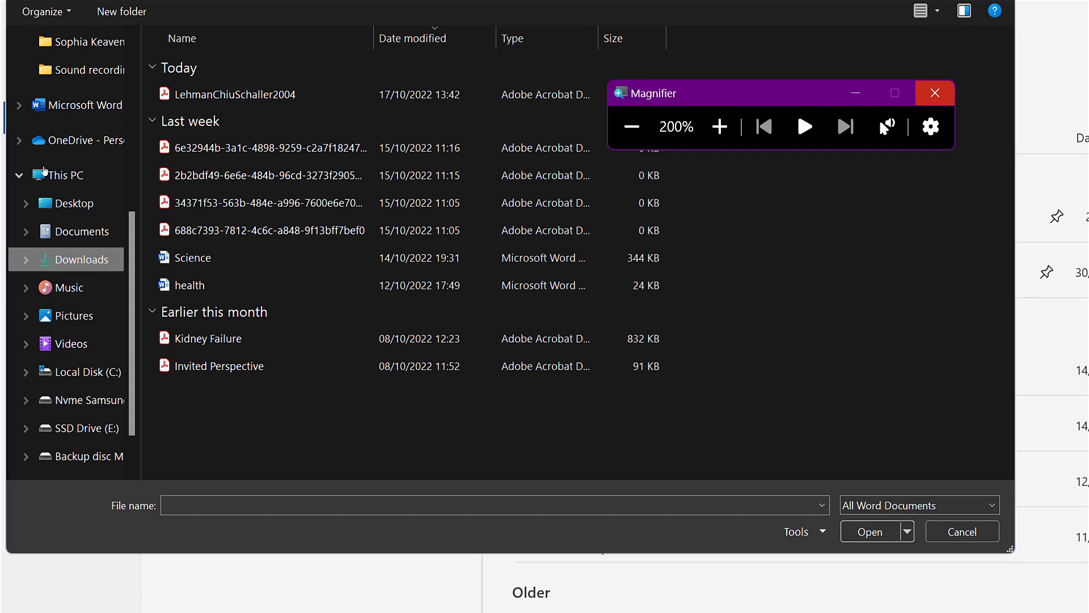
{"action": "key", "text": "super+plus"}
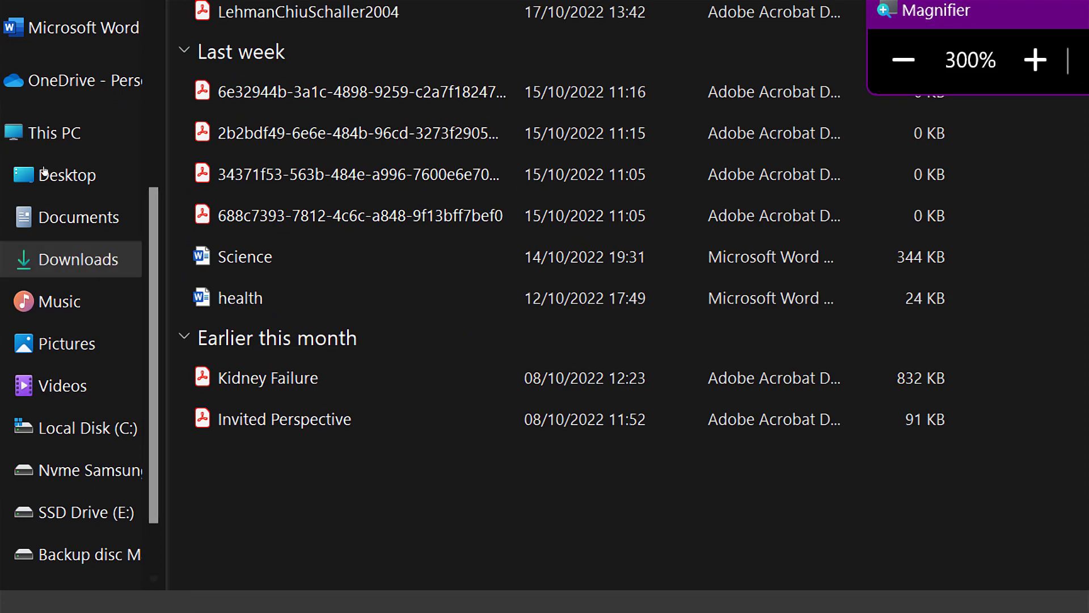
{"action": "key", "text": "alt+Tab"}
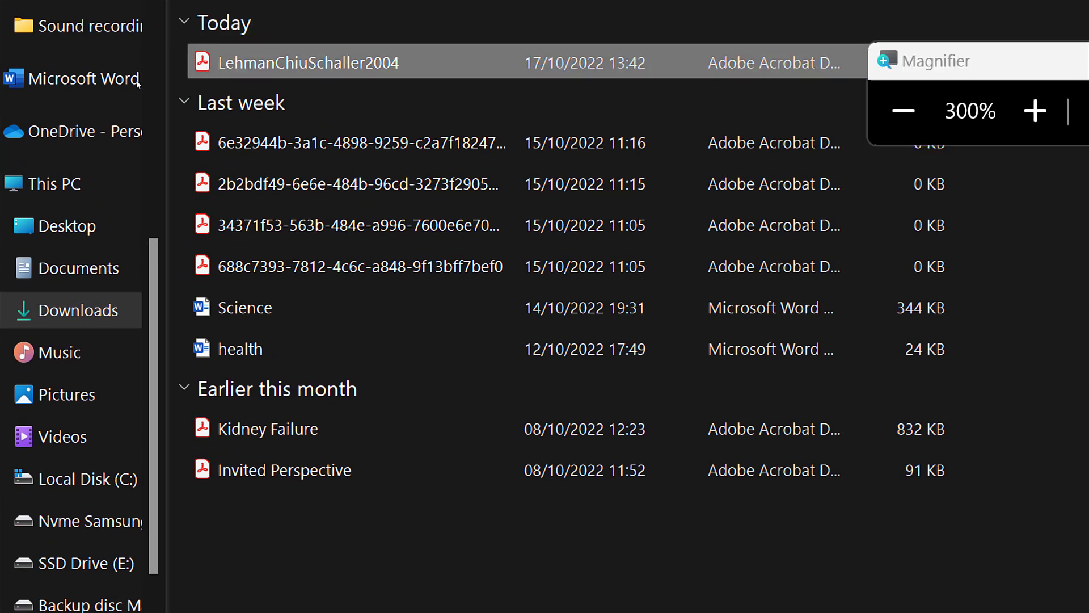
{"action": "key", "text": "alt+Tab"}
{"action": "key", "text": "Escape"}
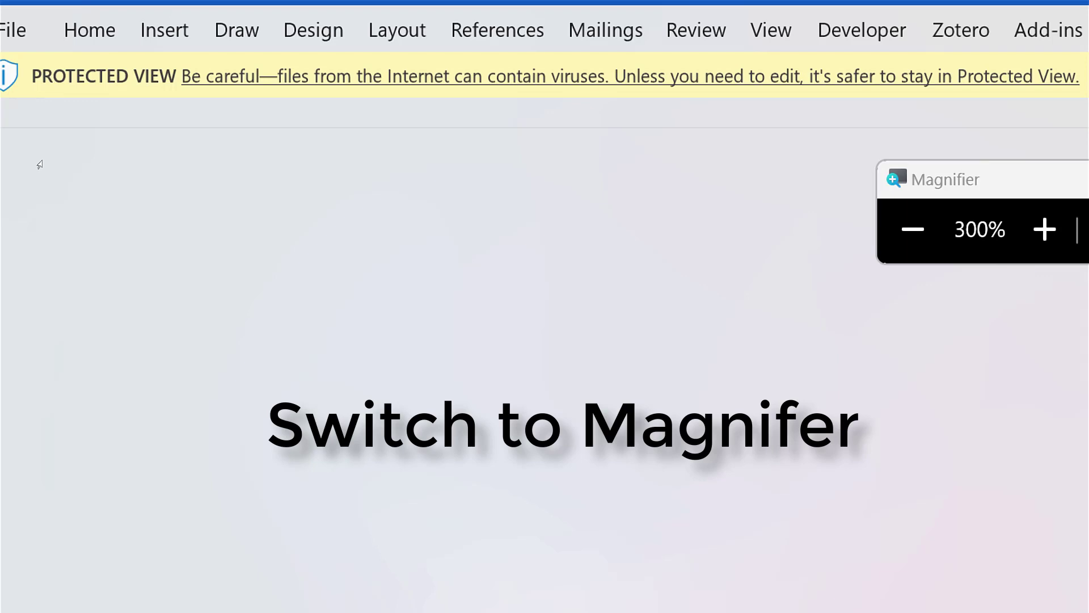
Zoom Windows Magnifier out to 100%, then back in to 200% over the Word document.
{"action": "key", "text": "alt+Tab"}
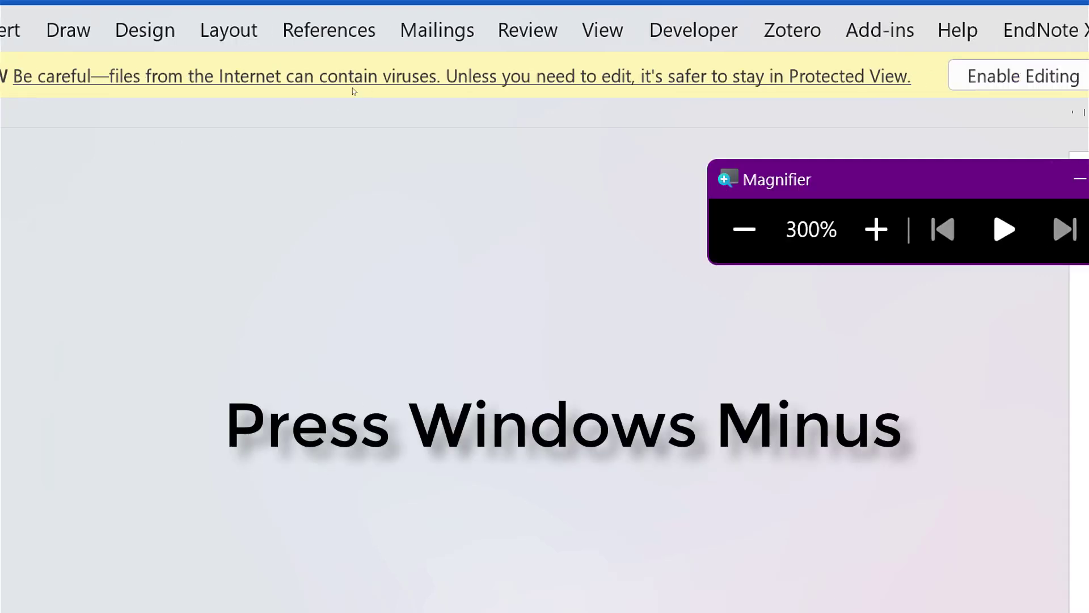
{"action": "key", "text": "super+minus"}
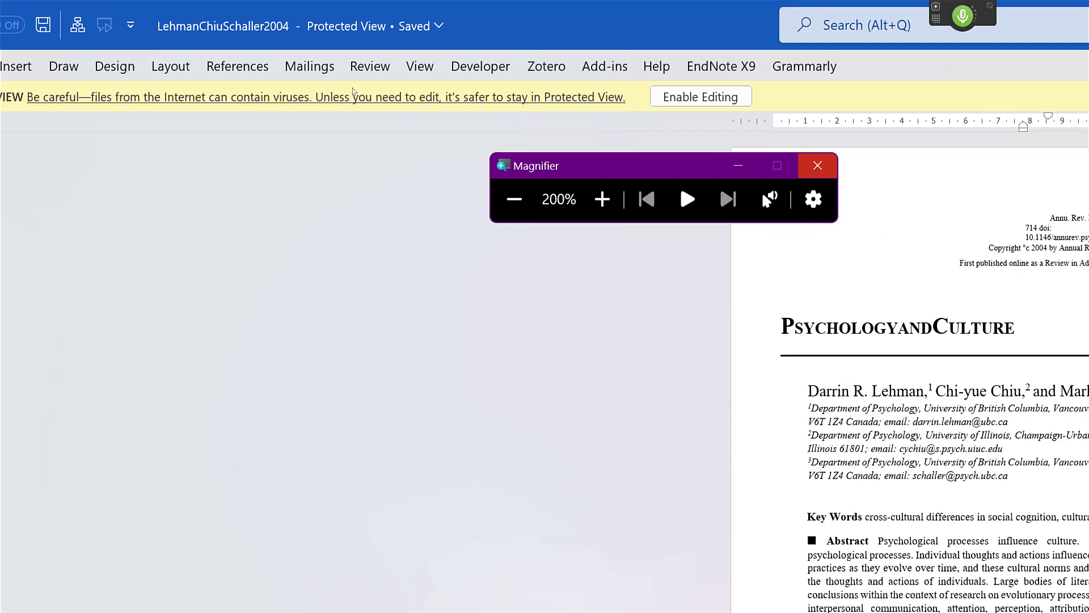
{"action": "key", "text": "super+minus"}
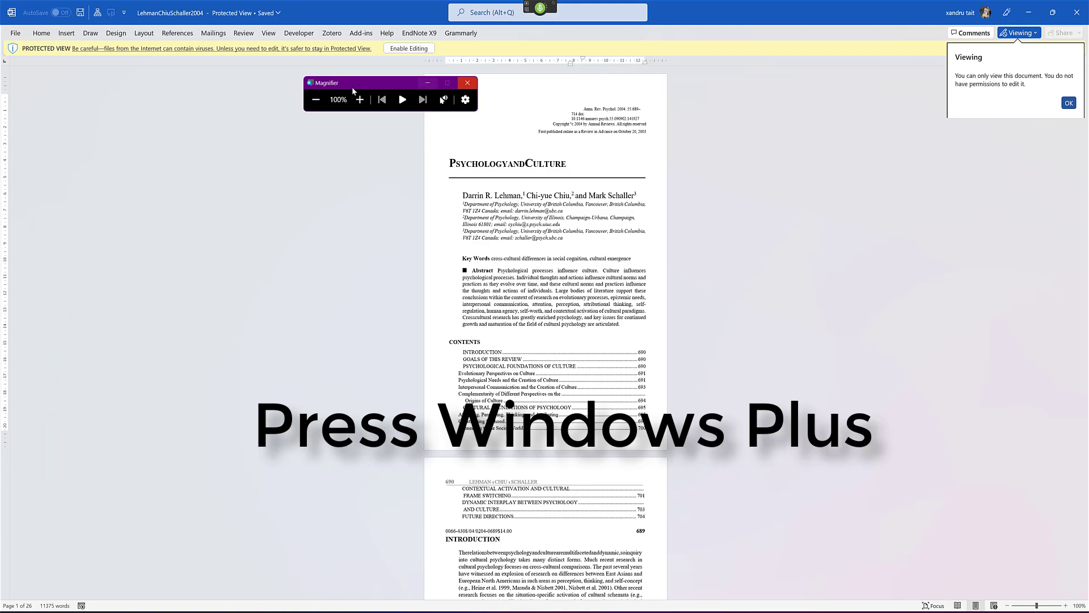
{"action": "key", "text": "super+plus"}
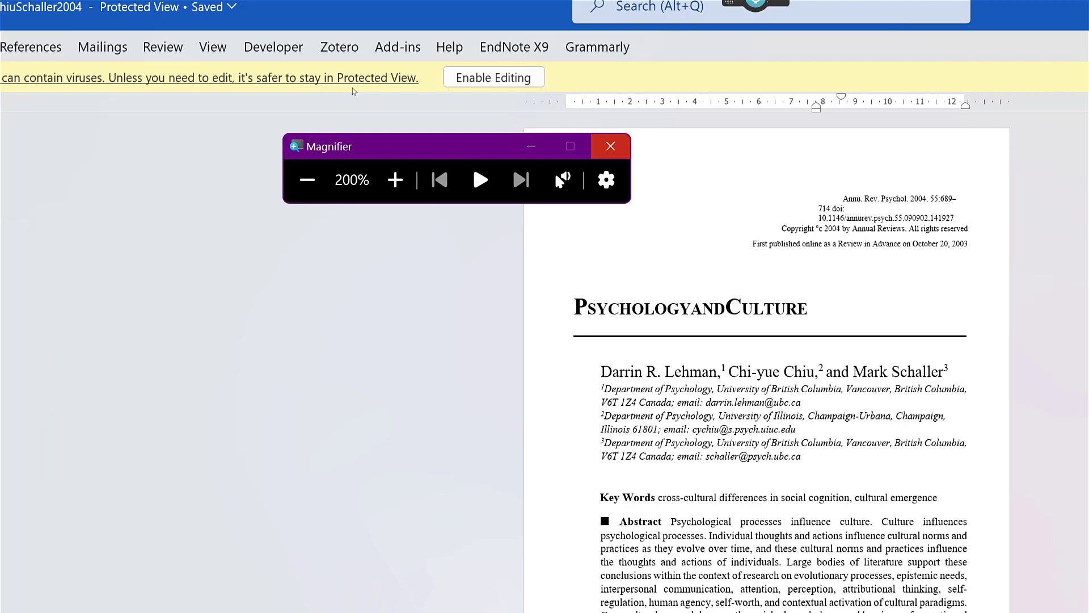
Click into the Protected View Word document to give it focus before enabling editing.
{"action": "left_click", "coordinate": [354, 91]}
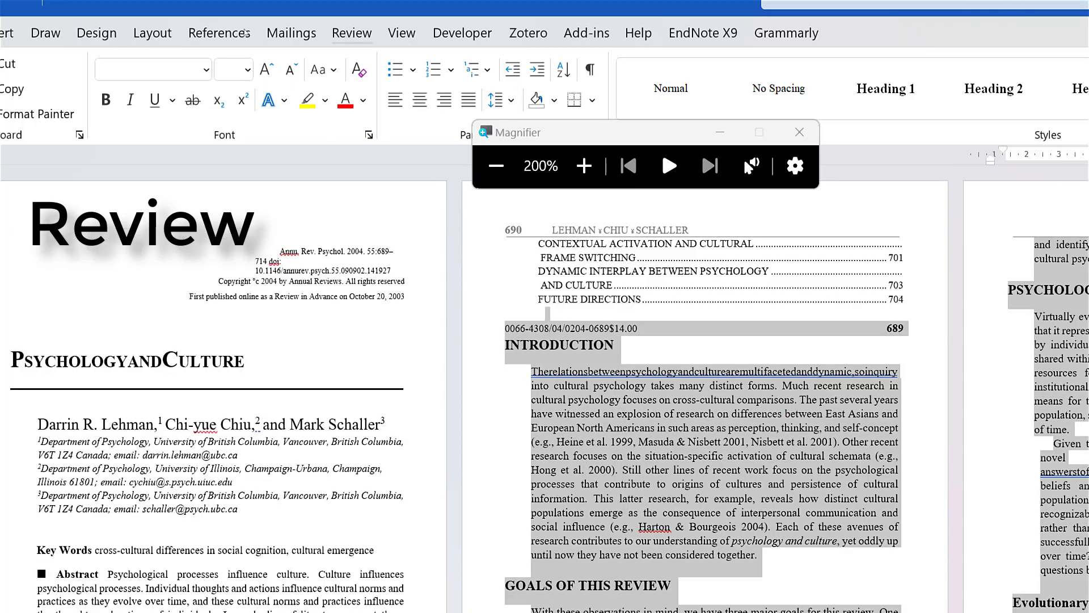
Switch to Word's Review tab for the proofing, comment and change-tracking tools.
{"action": "left_click", "coordinate": [352, 32]}
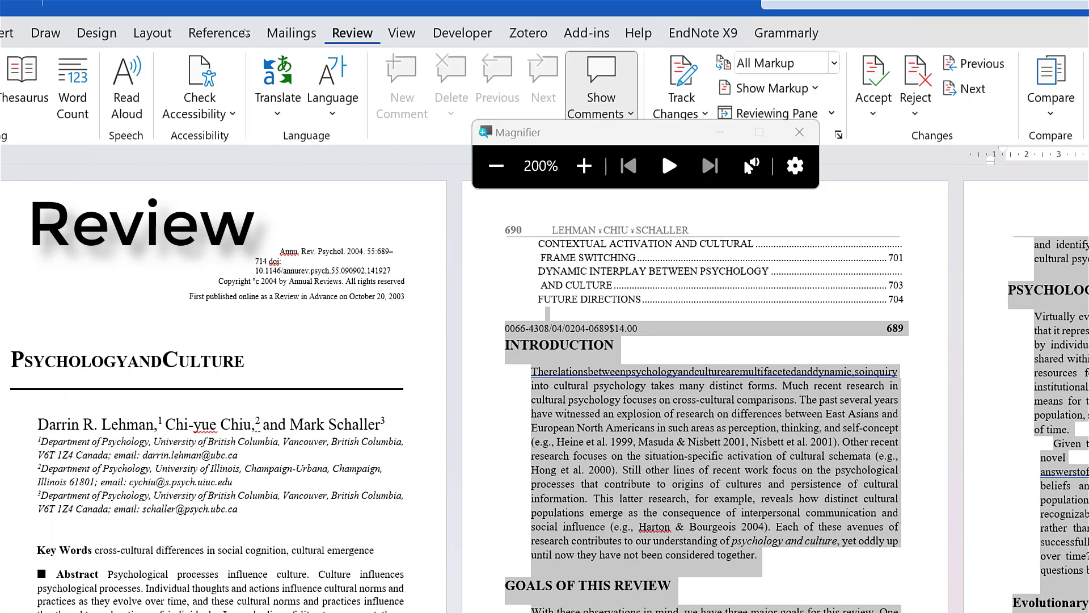